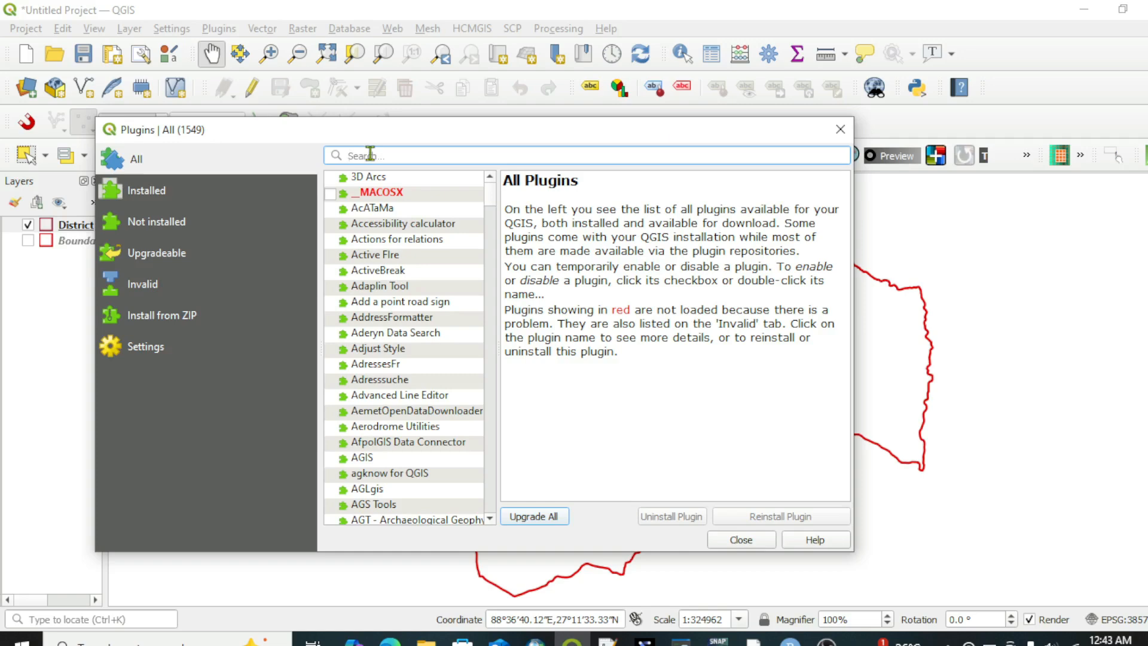
Search the plugin list for quickosm, view the QuickOSM plugin's entry and close the plugin manager.
{"action": "type", "text": "osm"}
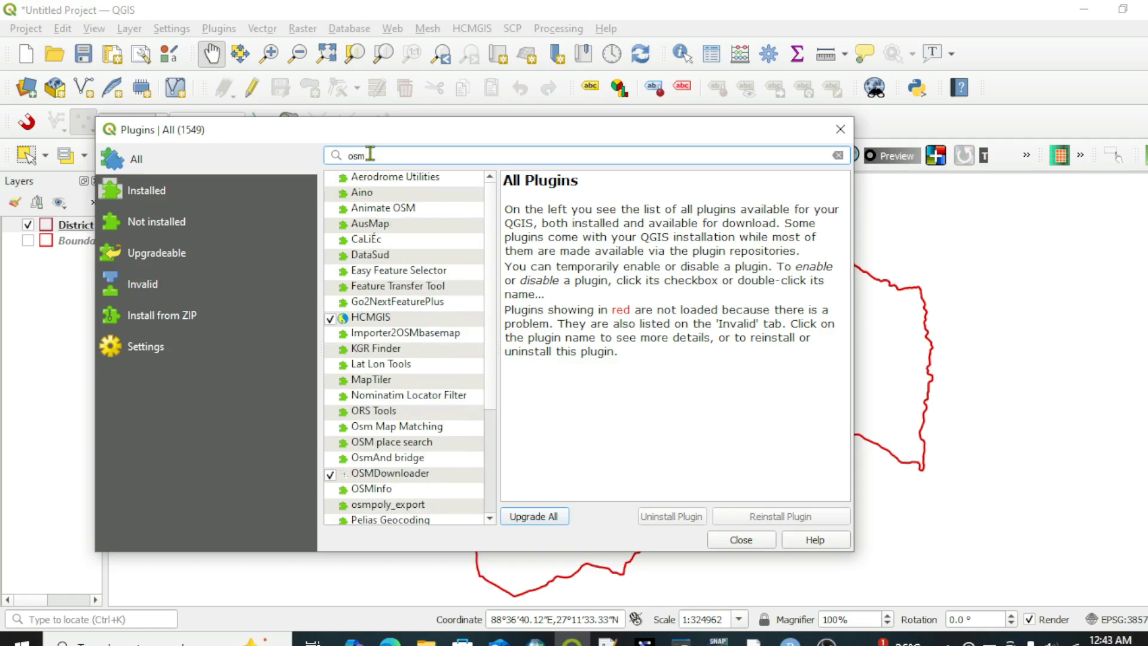
{"action": "key", "text": "BackSpace"}
{"action": "key", "text": "BackSpace"}
{"action": "key", "text": "BackSpace"}
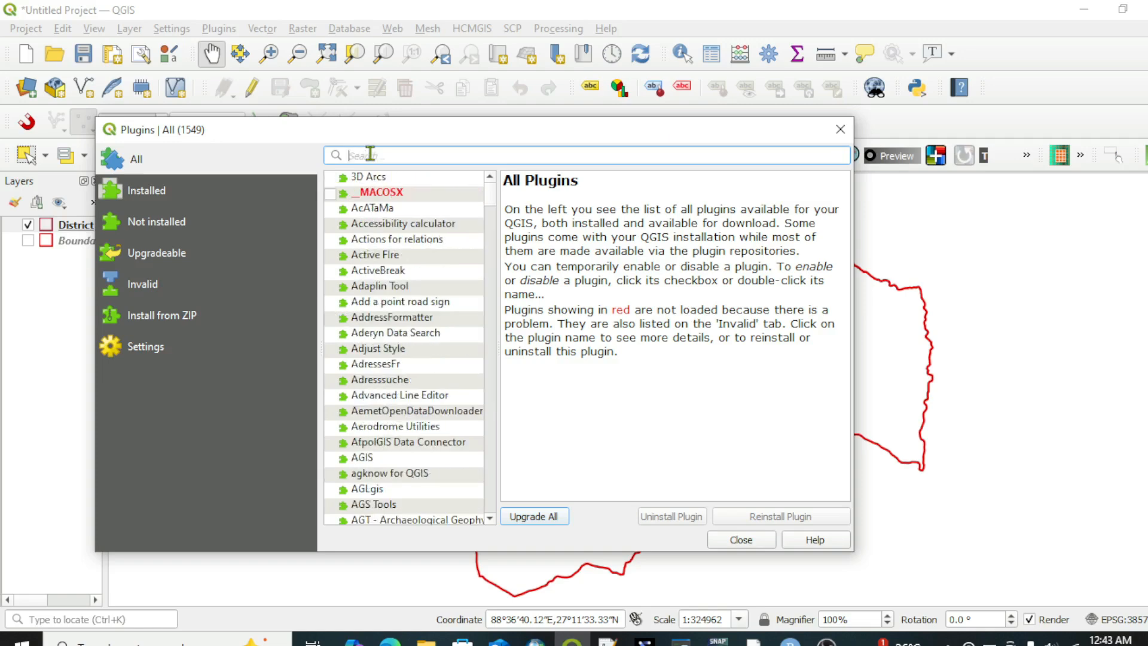
{"action": "type", "text": "quick"}
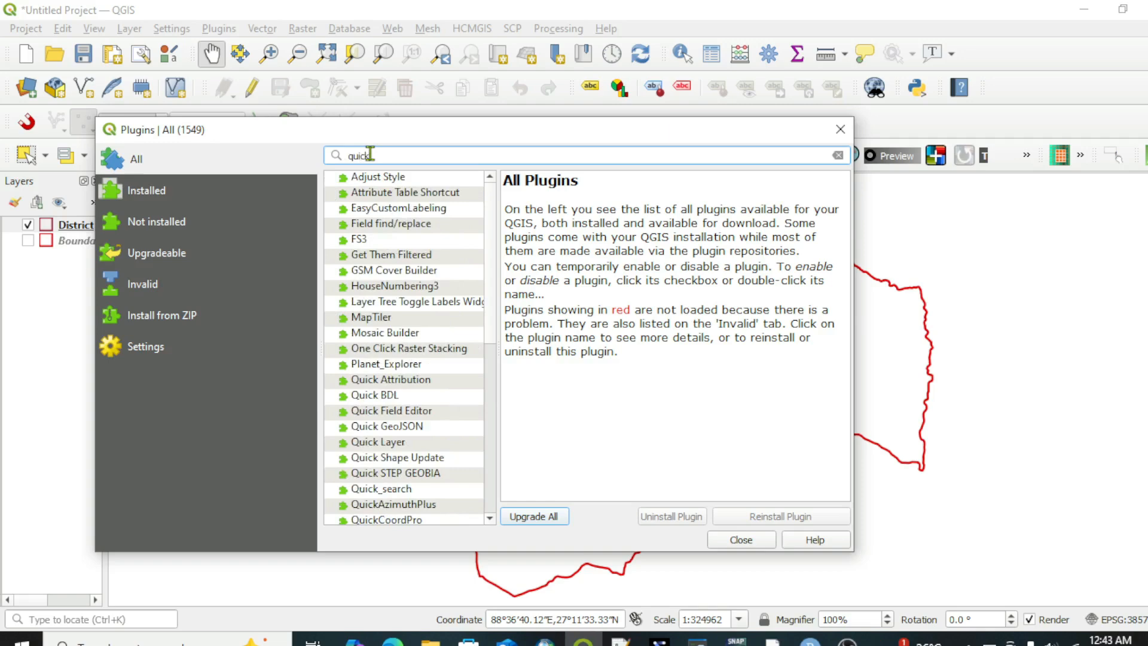
{"action": "type", "text": "osm"}
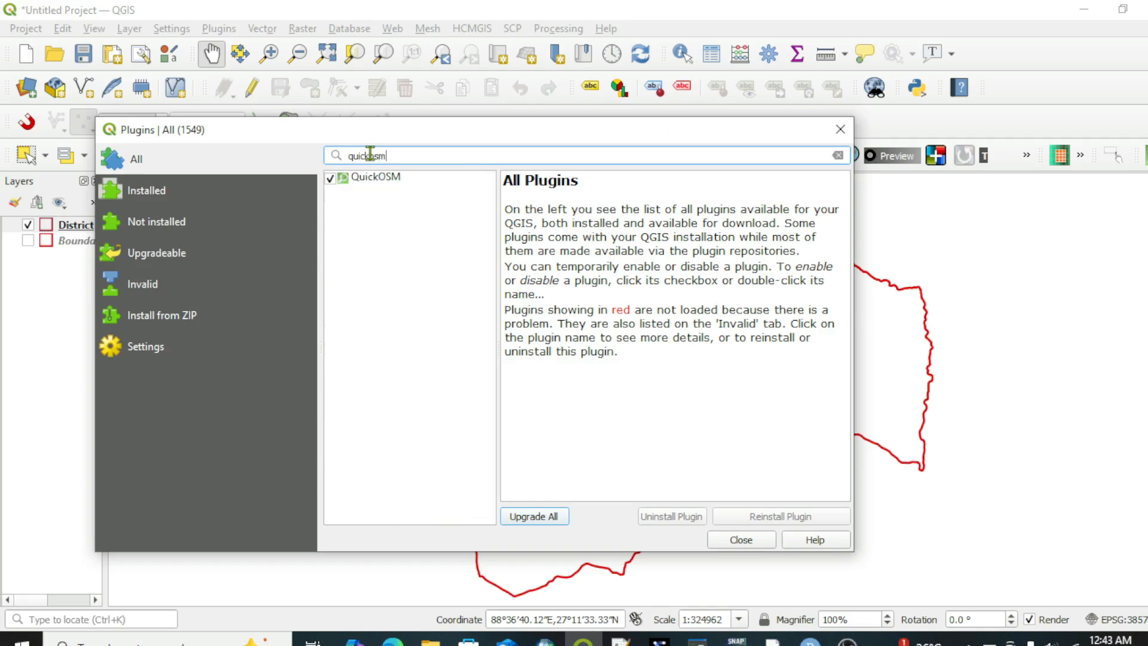
{"action": "left_click", "coordinate": [379, 179]}
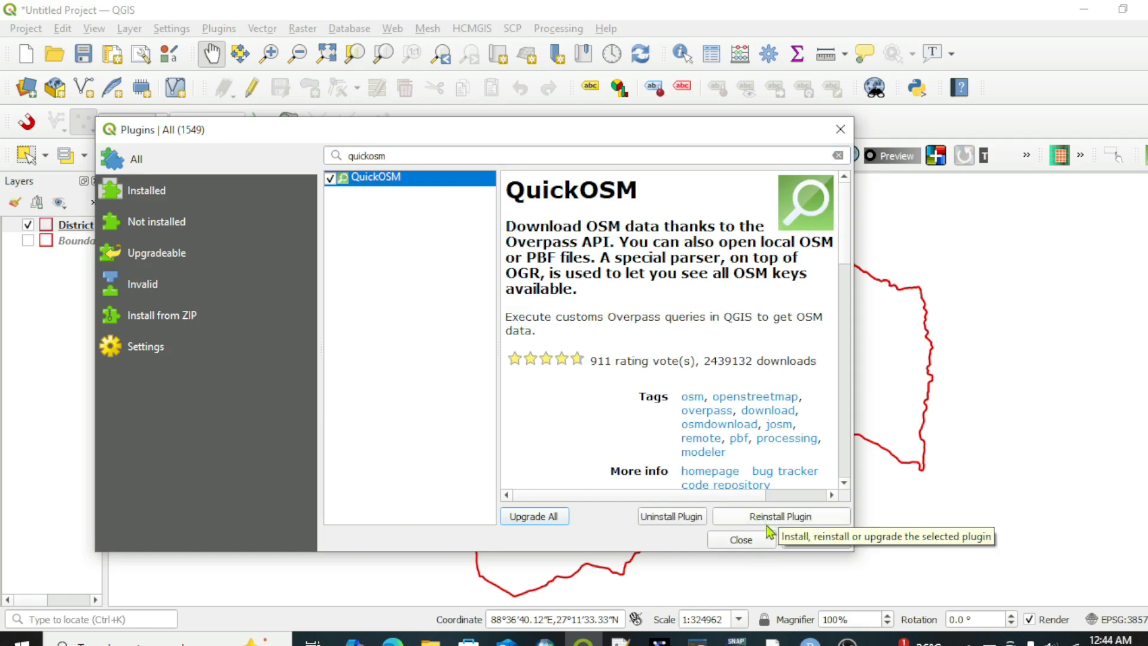
{"action": "left_click", "coordinate": [739, 541]}
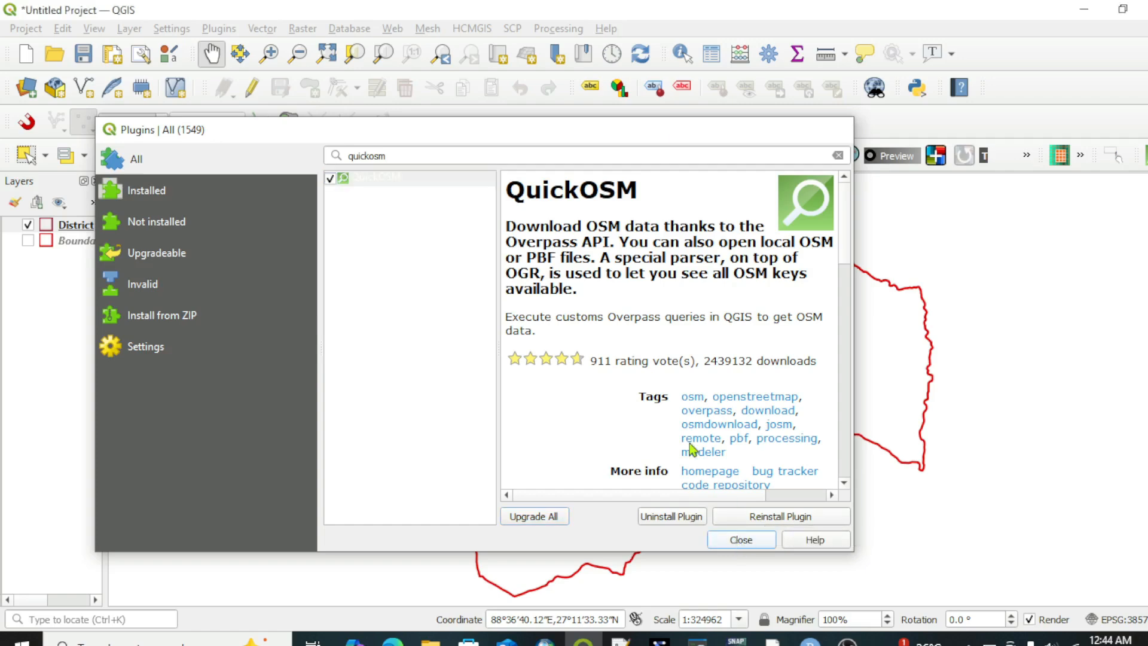
Open QuickOSM's quick query form, acknowledging the OpenStreetMap copyright notice.
{"action": "left_click", "coordinate": [274, 31]}
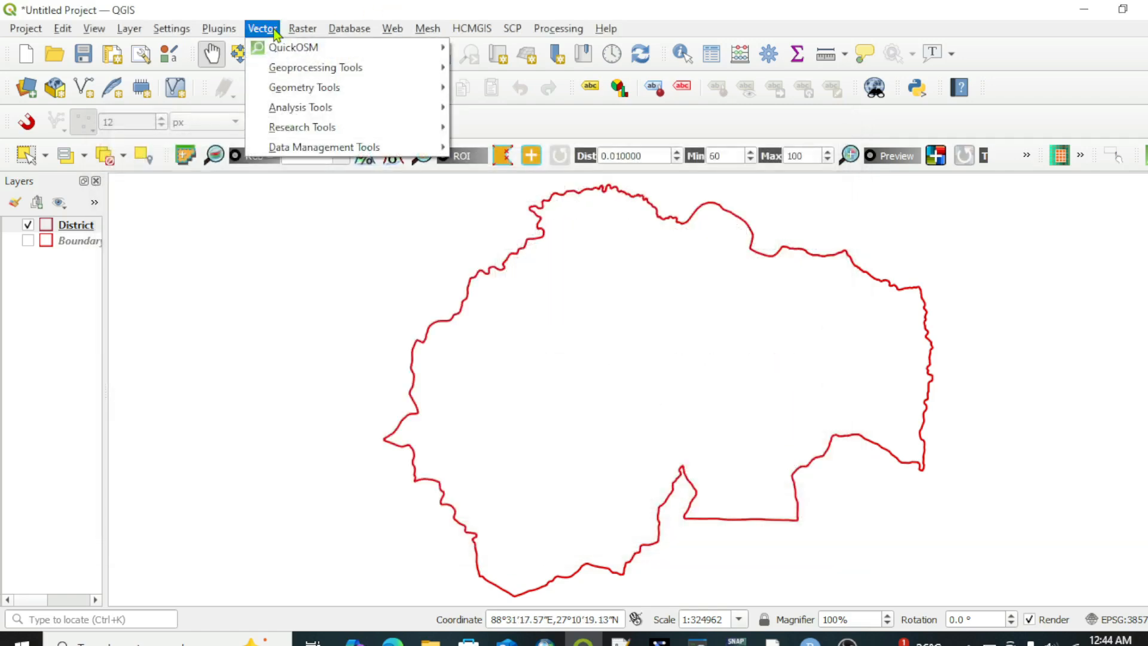
{"action": "mouse_move", "coordinate": [335, 48]}
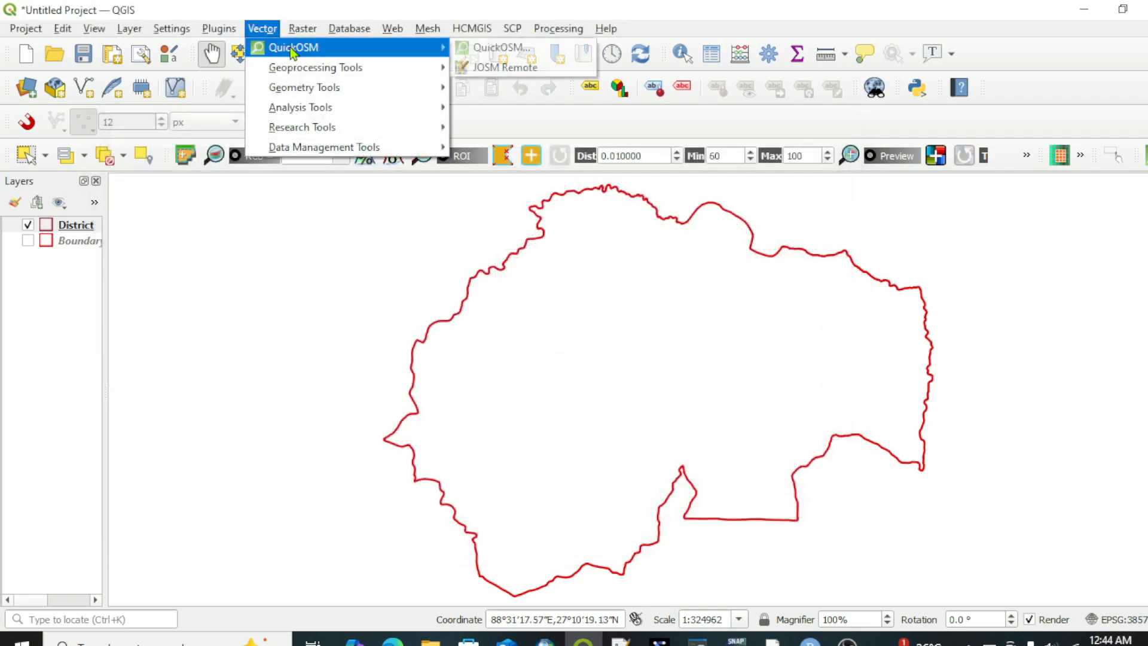
{"action": "left_click", "coordinate": [526, 48]}
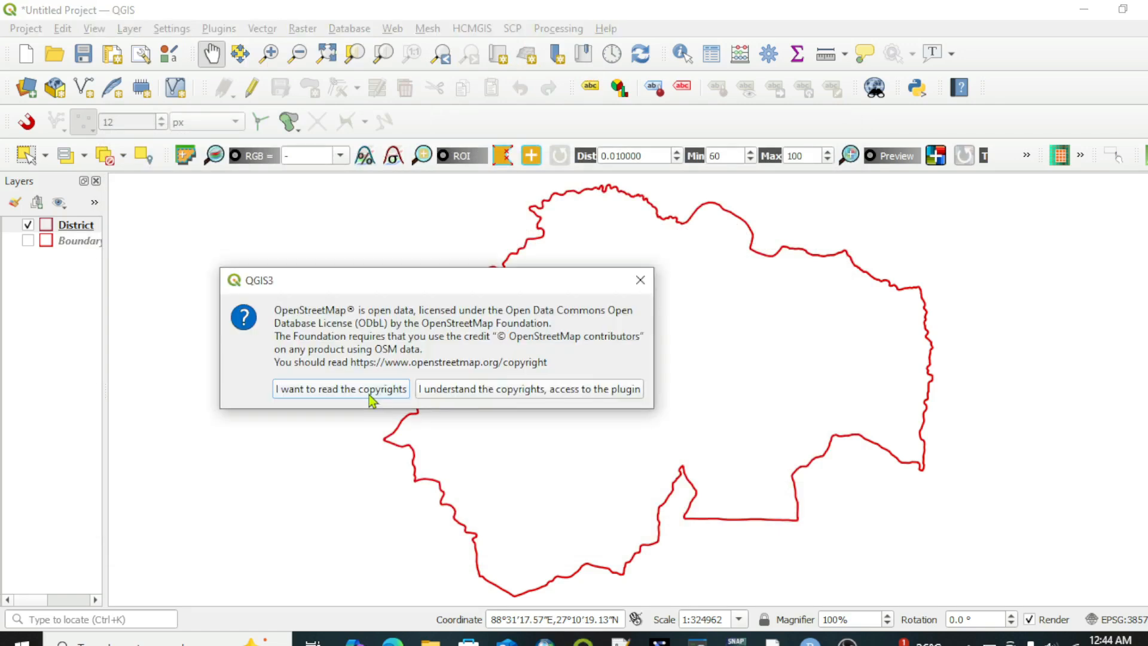
{"action": "left_click", "coordinate": [478, 392]}
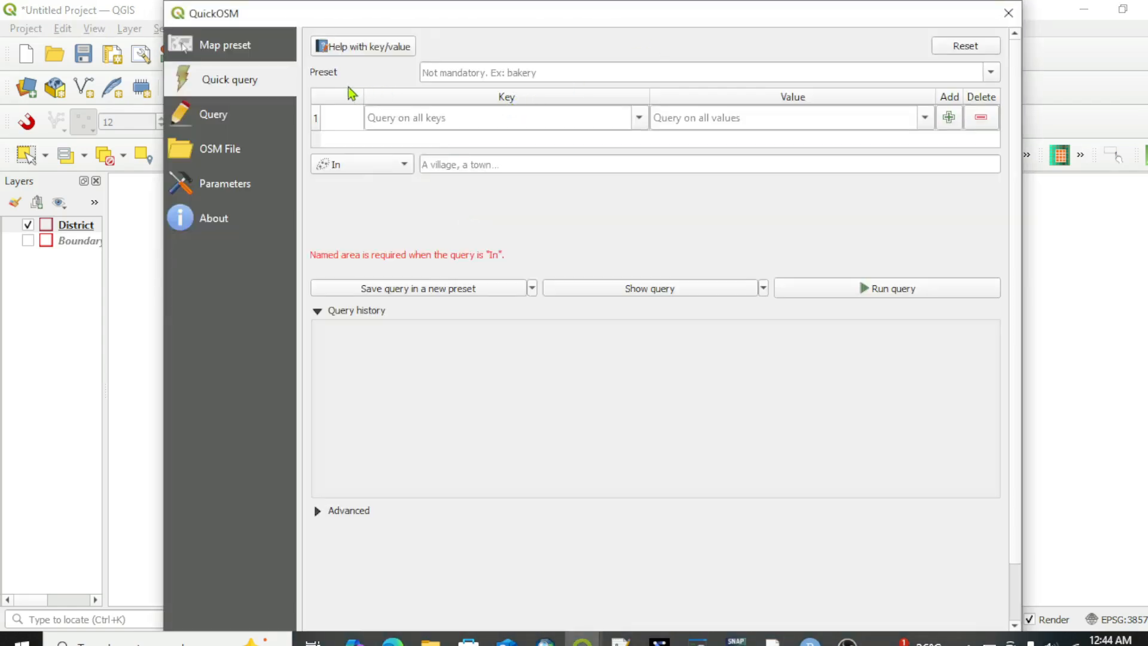
{"action": "left_click", "coordinate": [256, 55]}
{"action": "left_click", "coordinate": [237, 82]}
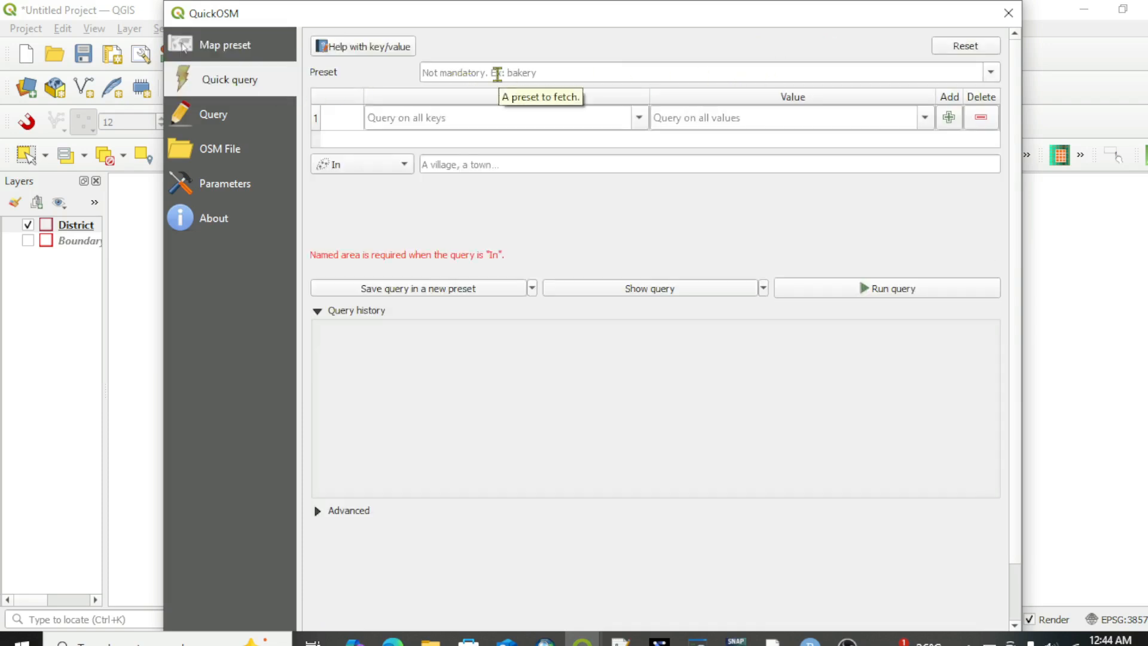
Find river among the quick query presets and choose Water/Water/River.
{"action": "left_click", "coordinate": [895, 71]}
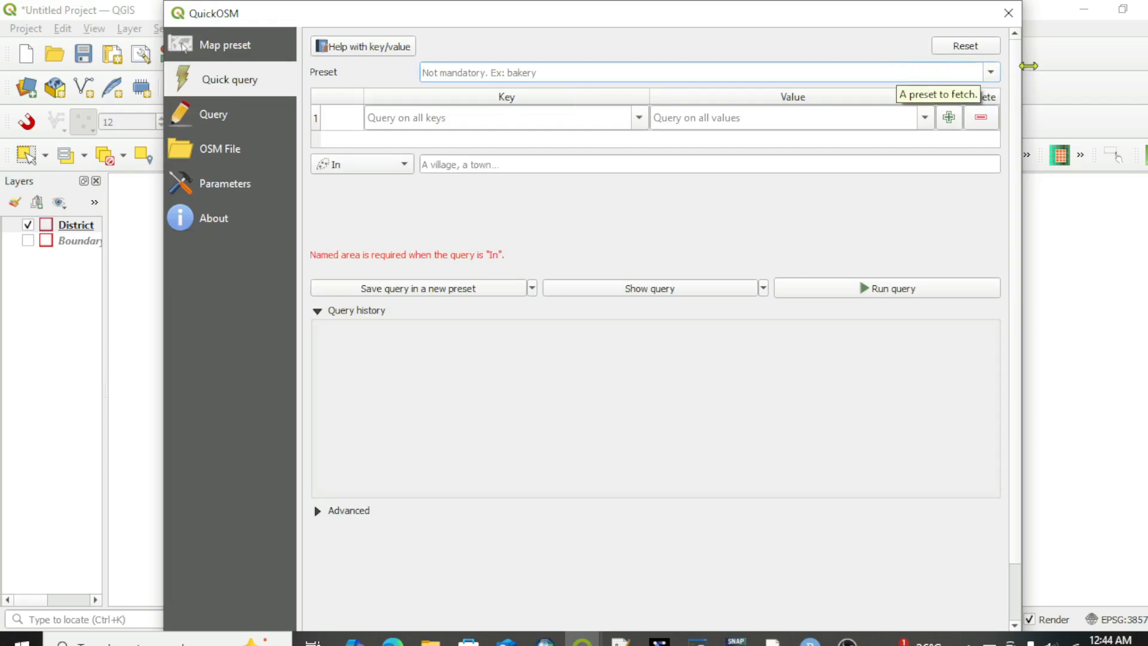
{"action": "left_click", "coordinate": [990, 72]}
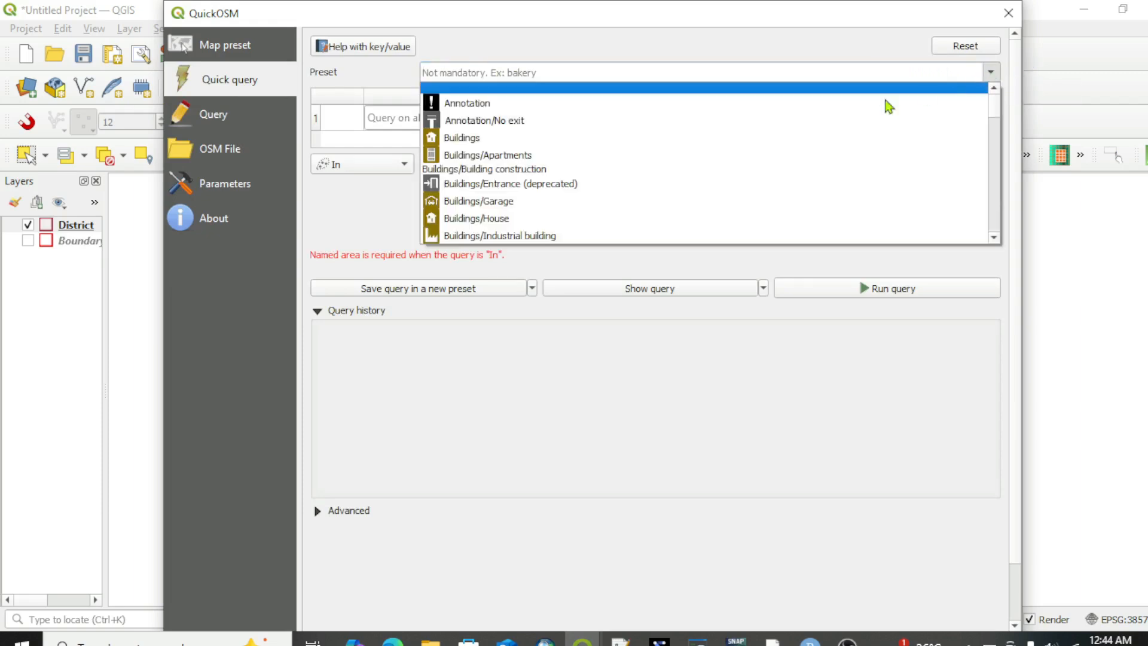
{"action": "scroll", "coordinate": [517, 179], "scroll_direction": "down", "scroll_amount": 10}
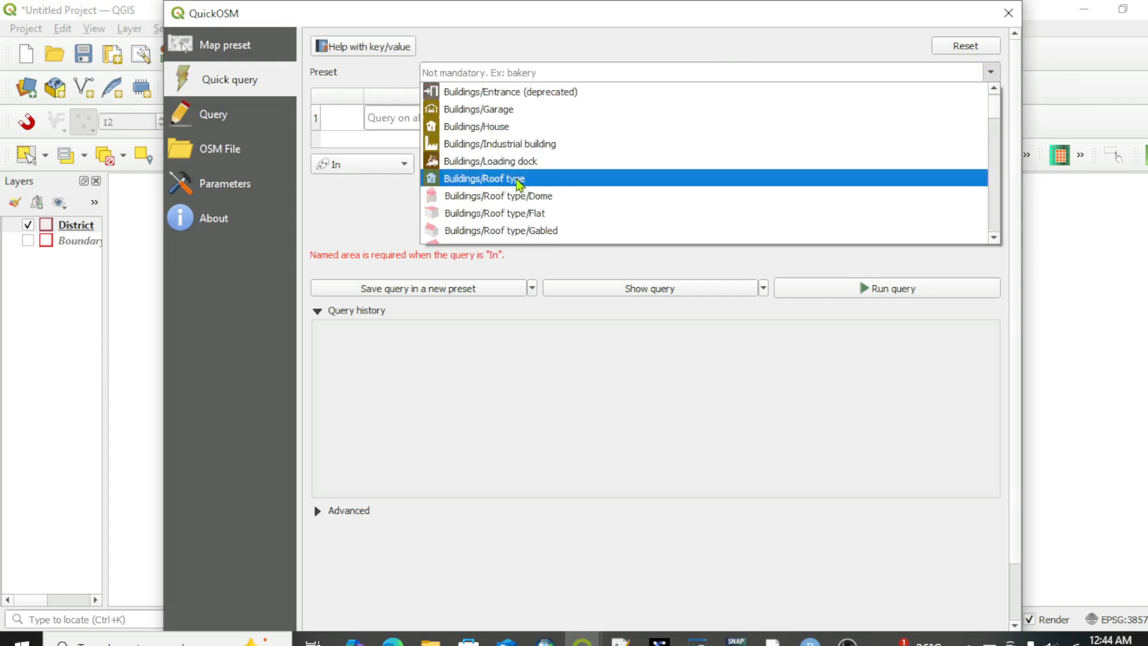
{"action": "scroll", "coordinate": [518, 185], "scroll_direction": "up", "scroll_amount": 10}
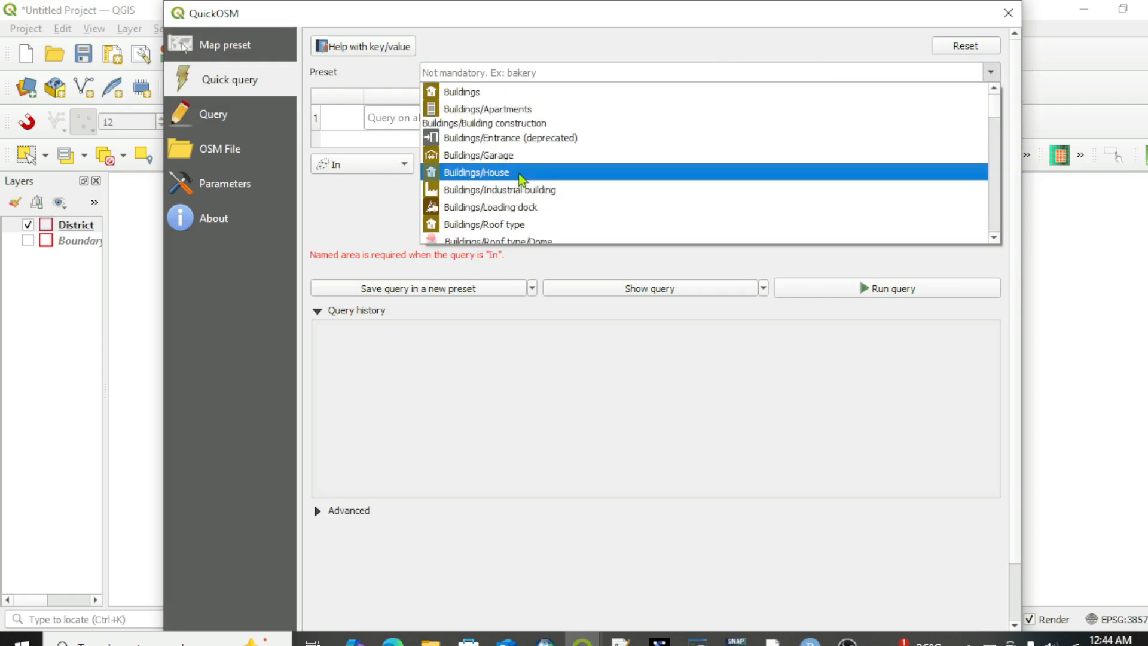
{"action": "left_click", "coordinate": [490, 72]}
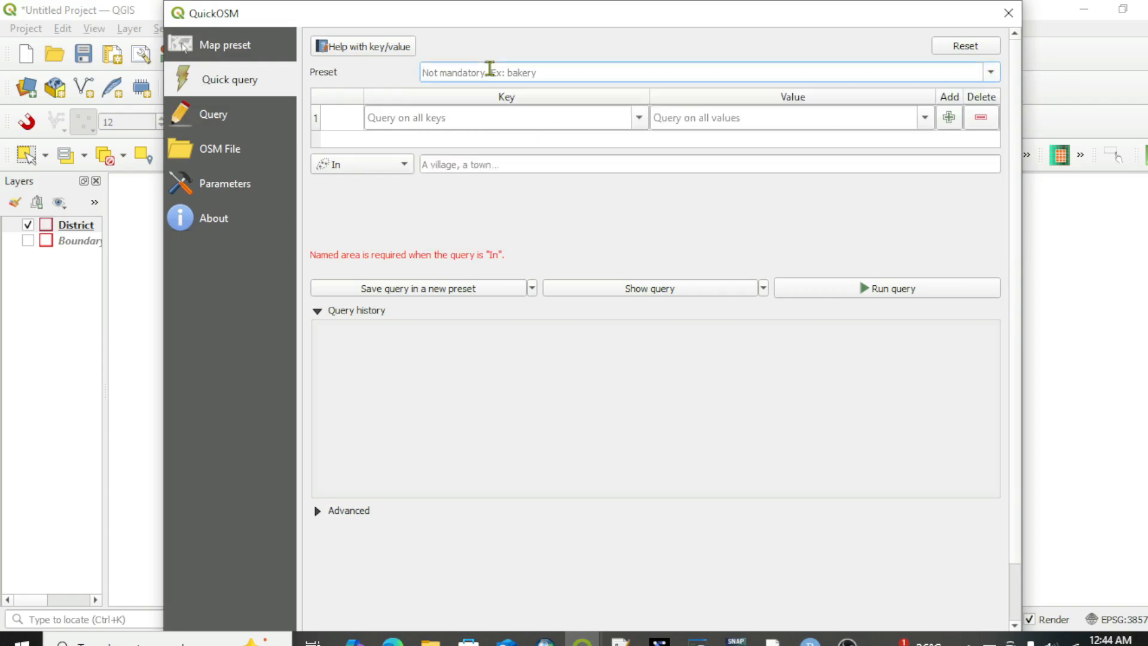
{"action": "type", "text": "river"}
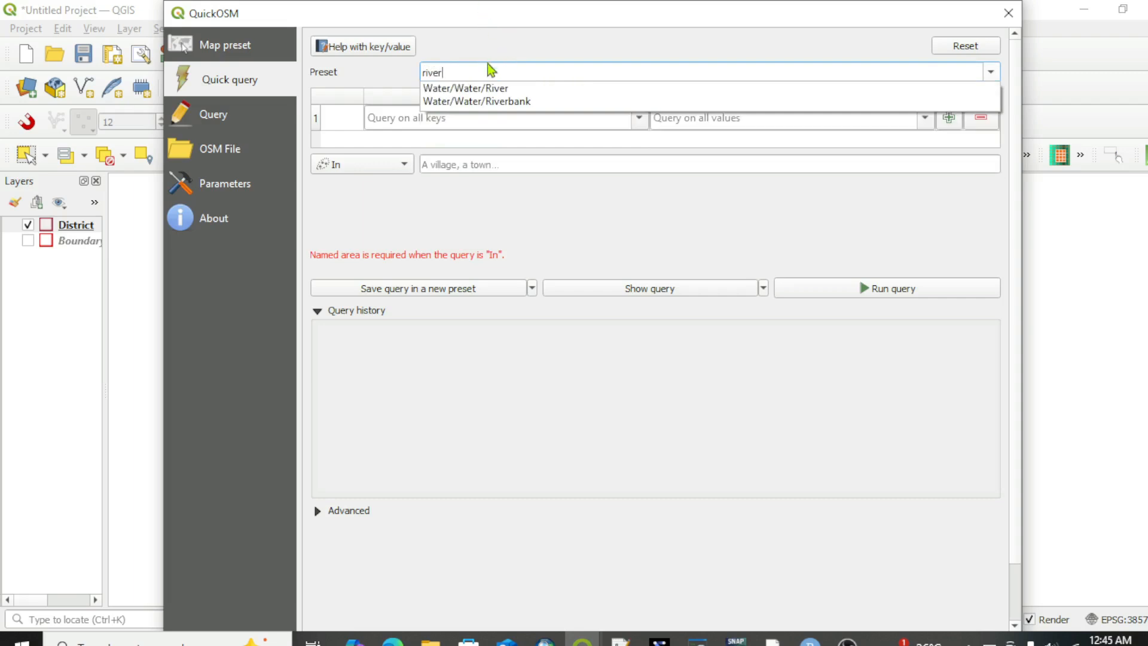
{"action": "left_click", "coordinate": [483, 88]}
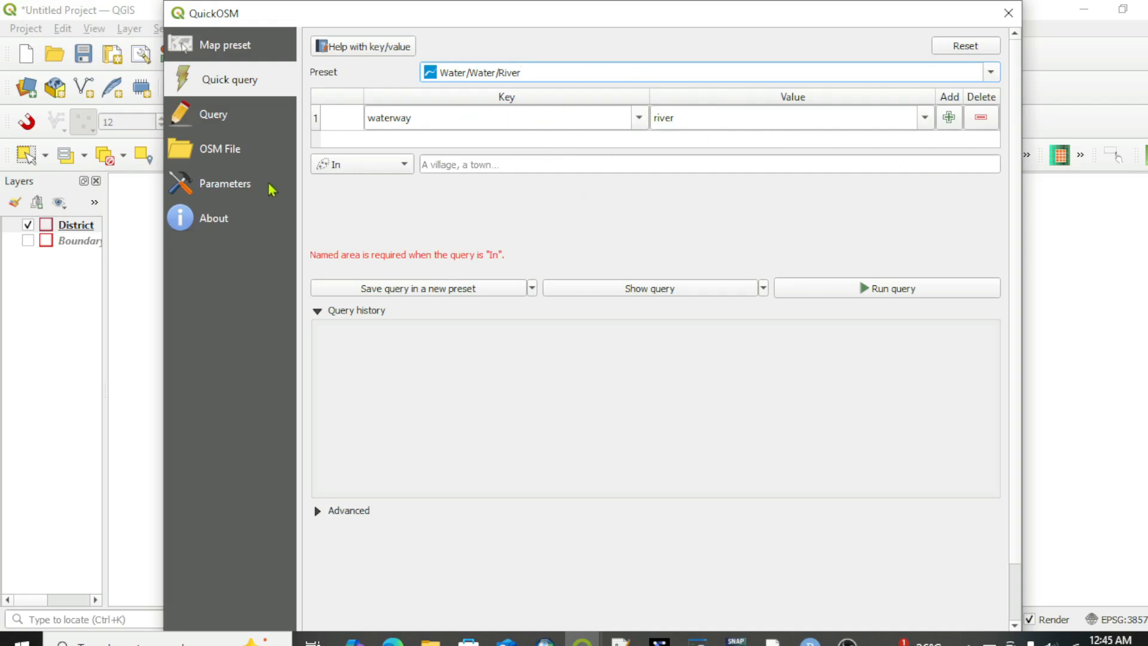
Set the query area to Canvas Extent and run the river query.
{"action": "left_click", "coordinate": [400, 169]}
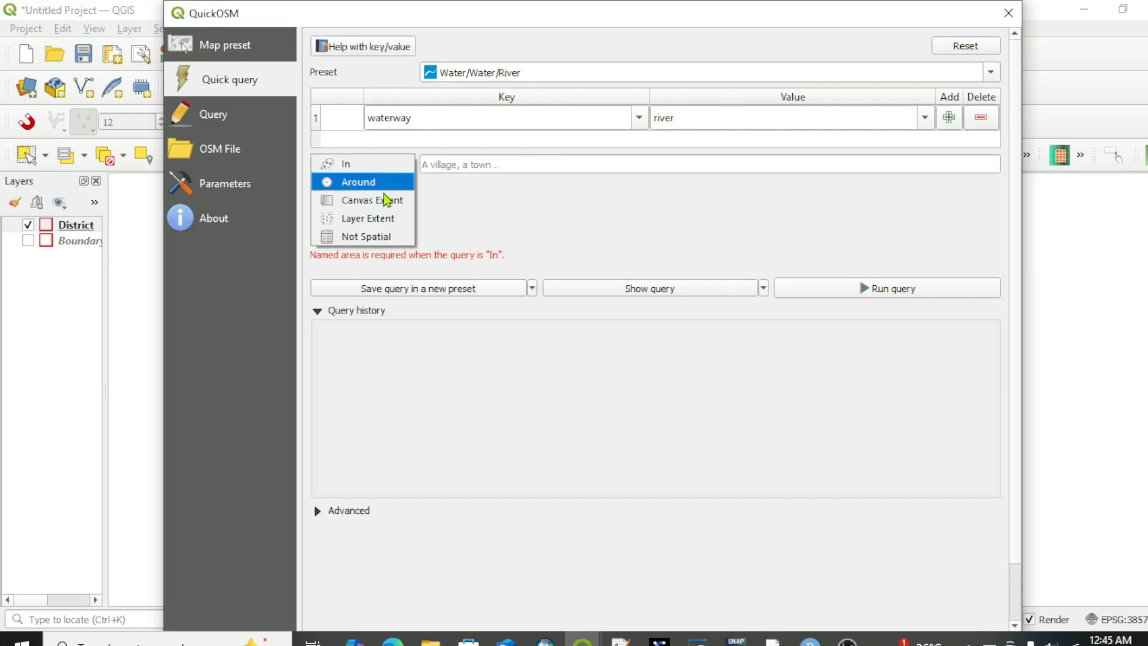
{"action": "left_click", "coordinate": [382, 220]}
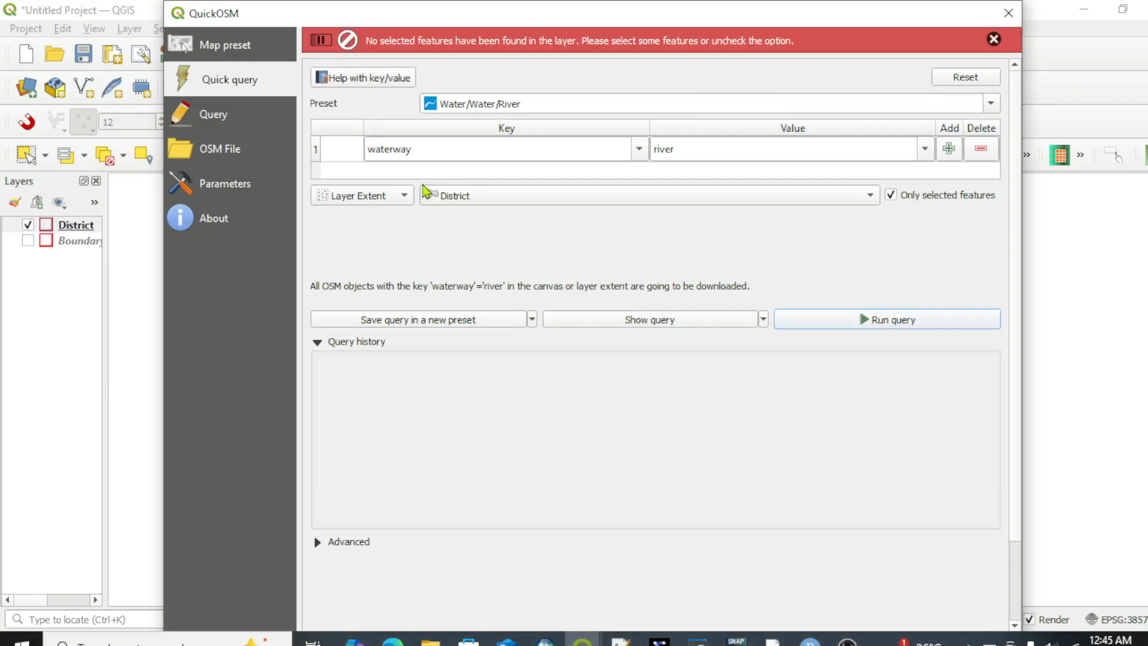
{"action": "left_click", "coordinate": [393, 170]}
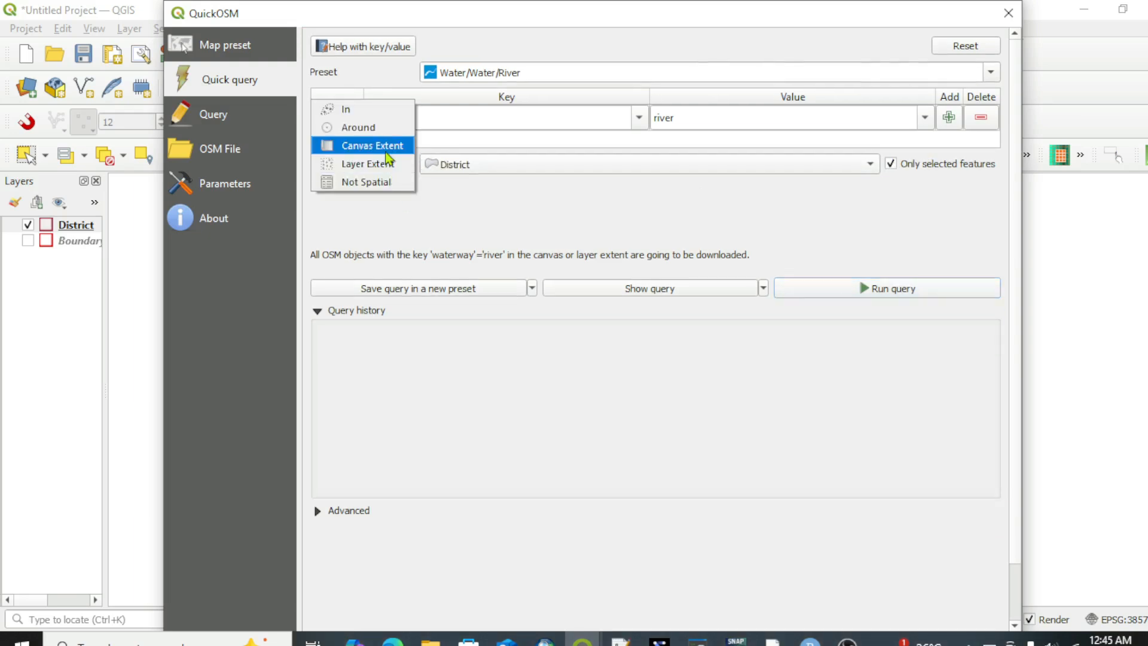
{"action": "left_click", "coordinate": [385, 150]}
{"action": "left_click", "coordinate": [858, 289]}
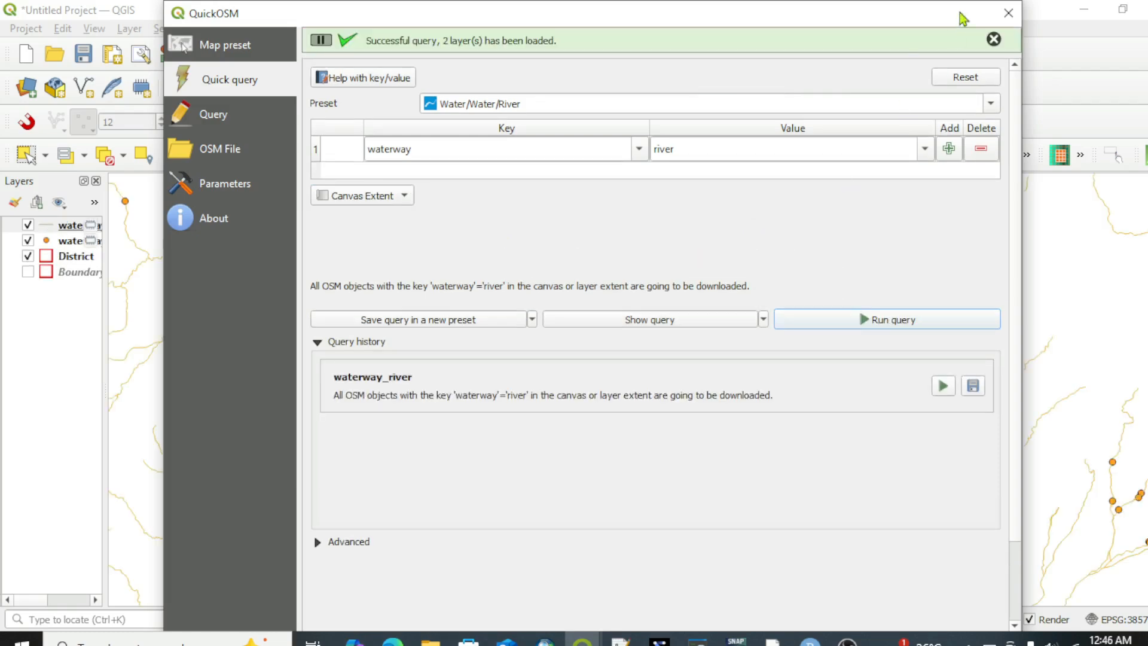
Move the query window off the map and examine the downloaded rivers in and around the district boundary.
{"action": "left_click_drag", "start_coordinate": [917, 22], "coordinate": [552, 476]}
{"action": "scroll", "coordinate": [838, 263], "scroll_direction": "down", "scroll_amount": 2}
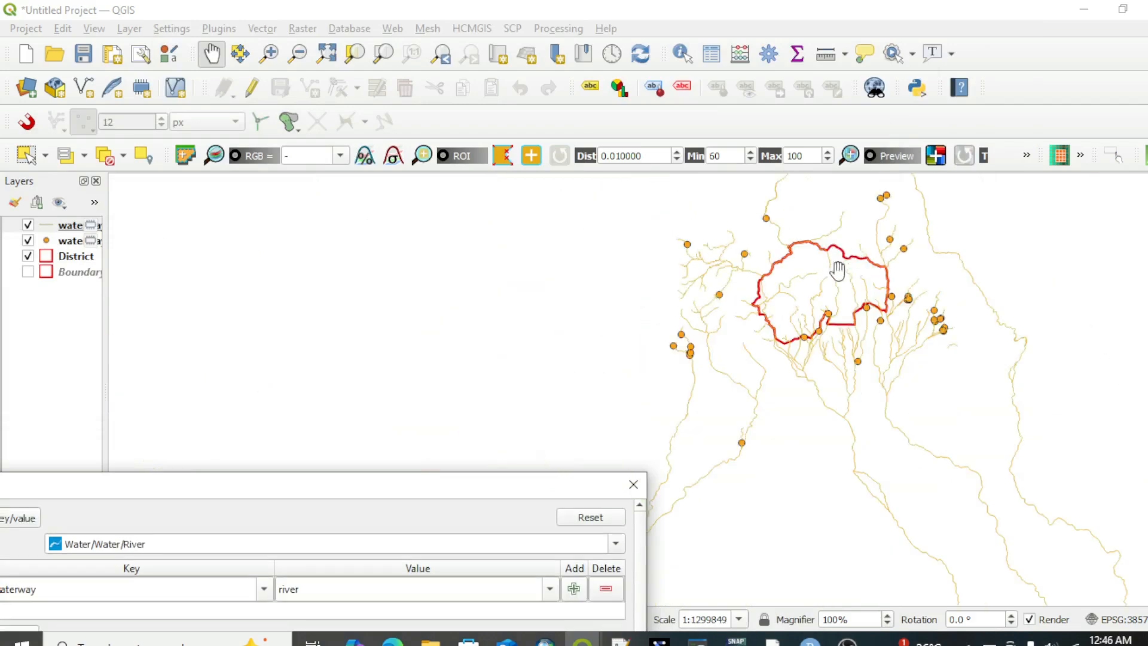
{"action": "scroll", "coordinate": [876, 327], "scroll_direction": "down", "scroll_amount": 1}
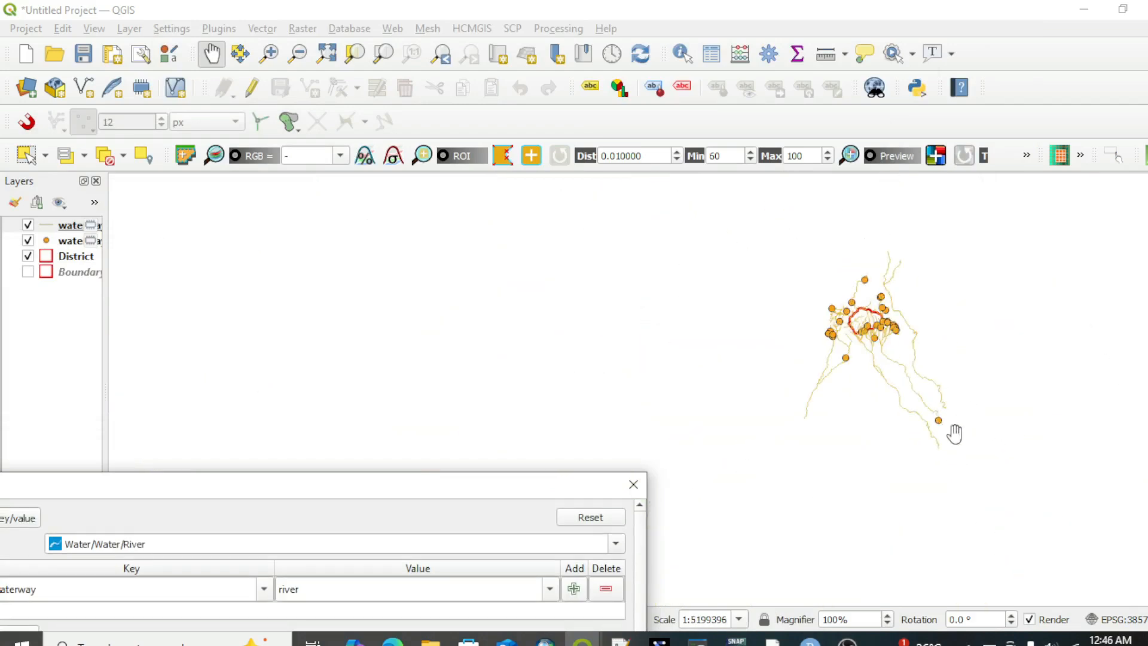
{"action": "scroll", "coordinate": [925, 407], "scroll_direction": "up", "scroll_amount": 1}
{"action": "scroll", "coordinate": [925, 407], "scroll_direction": "up", "scroll_amount": 1}
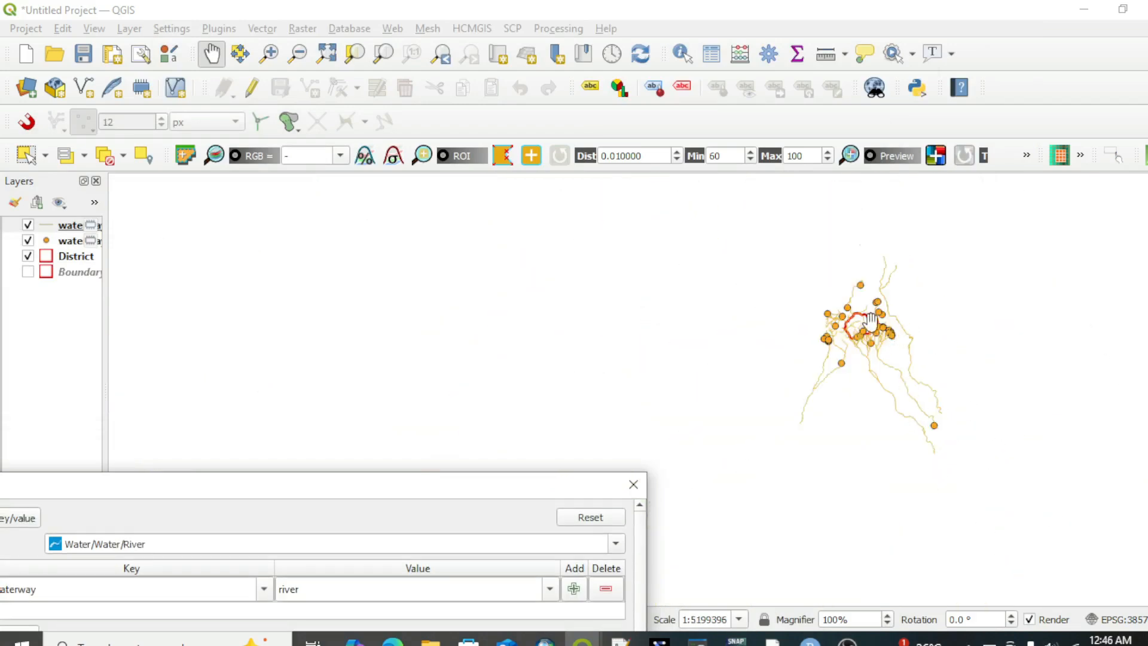
{"action": "scroll", "coordinate": [874, 317], "scroll_direction": "up", "scroll_amount": 1}
{"action": "scroll", "coordinate": [865, 329], "scroll_direction": "down", "scroll_amount": 1}
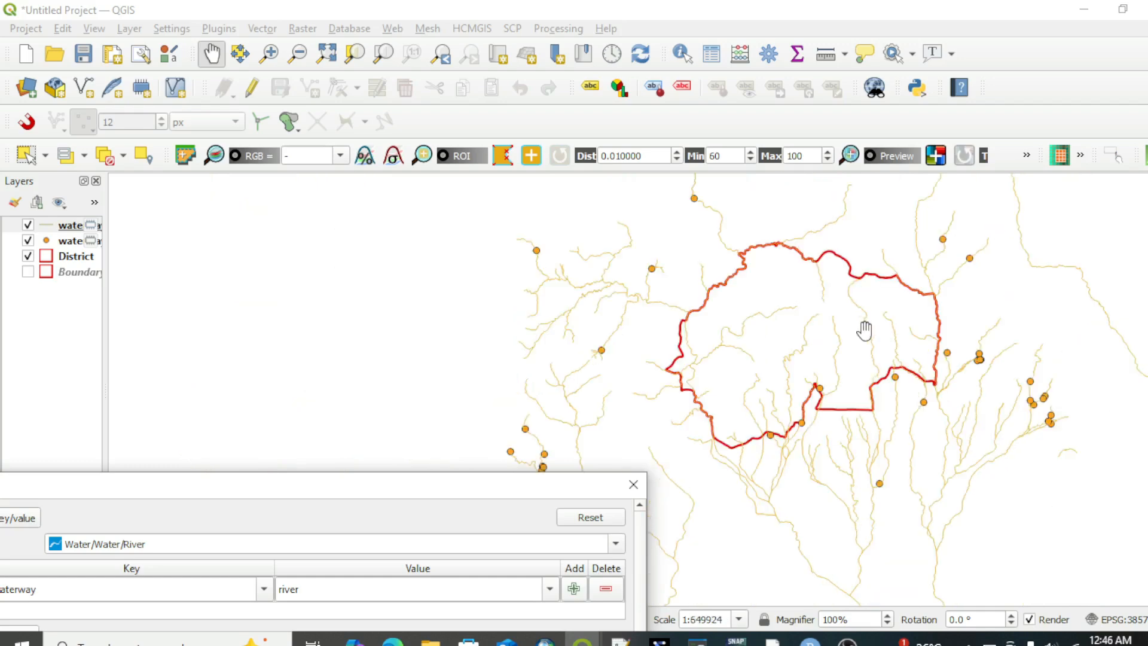
{"action": "scroll", "coordinate": [778, 366], "scroll_direction": "up", "scroll_amount": 1}
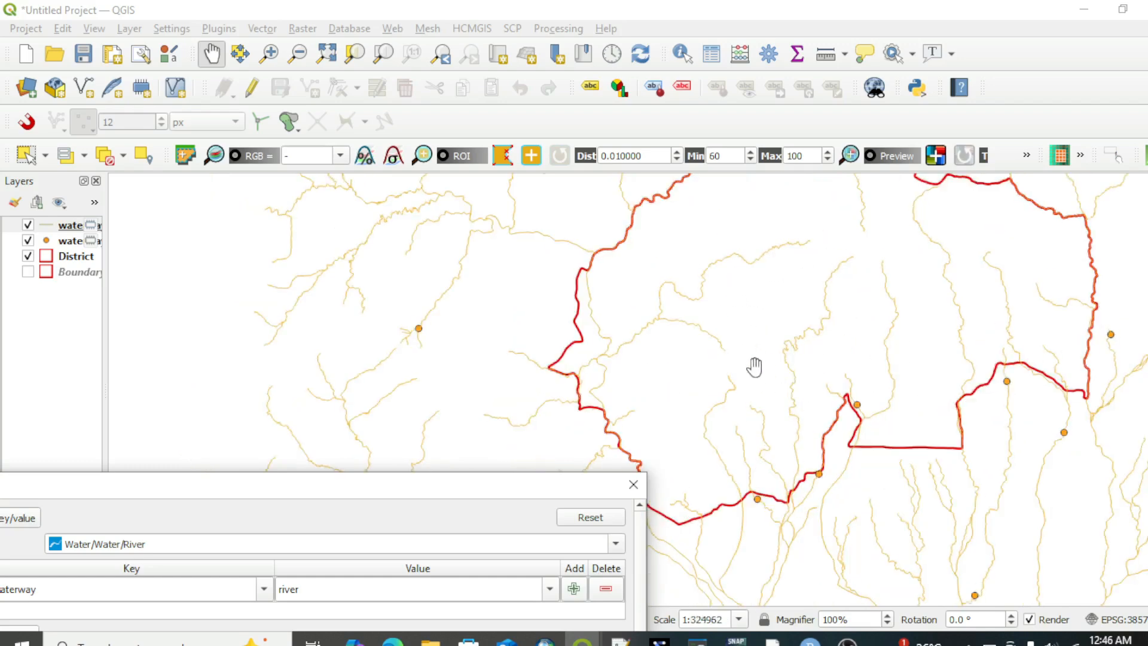
{"action": "scroll", "coordinate": [752, 409], "scroll_direction": "down", "scroll_amount": 1}
{"action": "scroll", "coordinate": [807, 351], "scroll_direction": "up", "scroll_amount": 1}
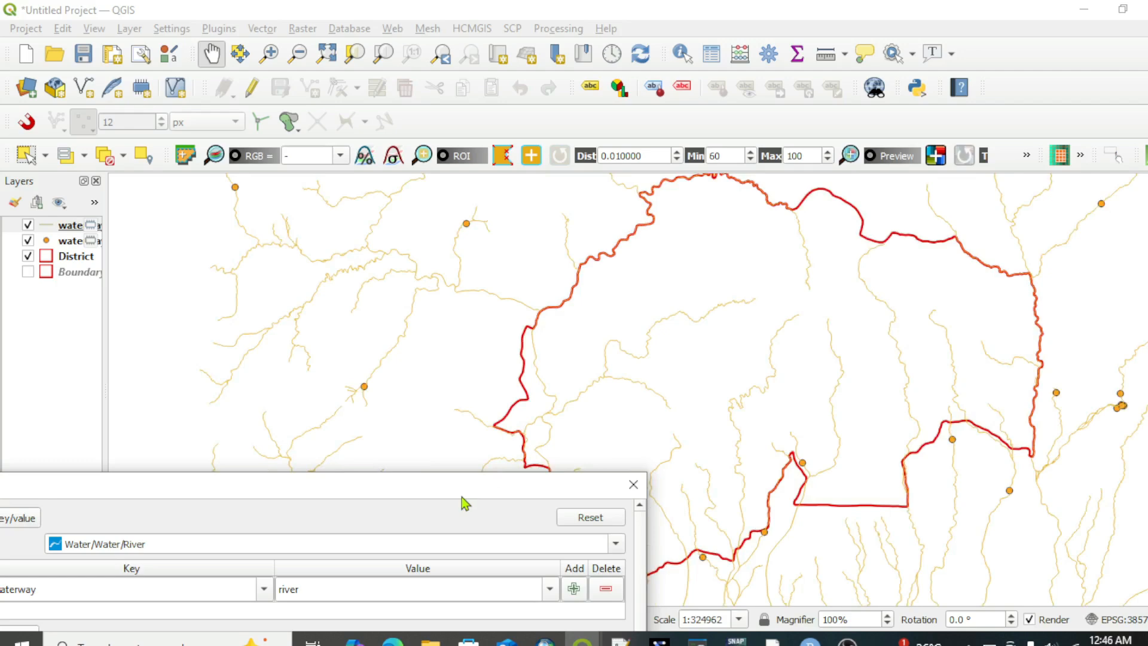
Change the query preset to Water/Water/Other waterbodies and run the query for the canvas extent.
{"action": "left_click_drag", "start_coordinate": [461, 497], "coordinate": [746, 91]}
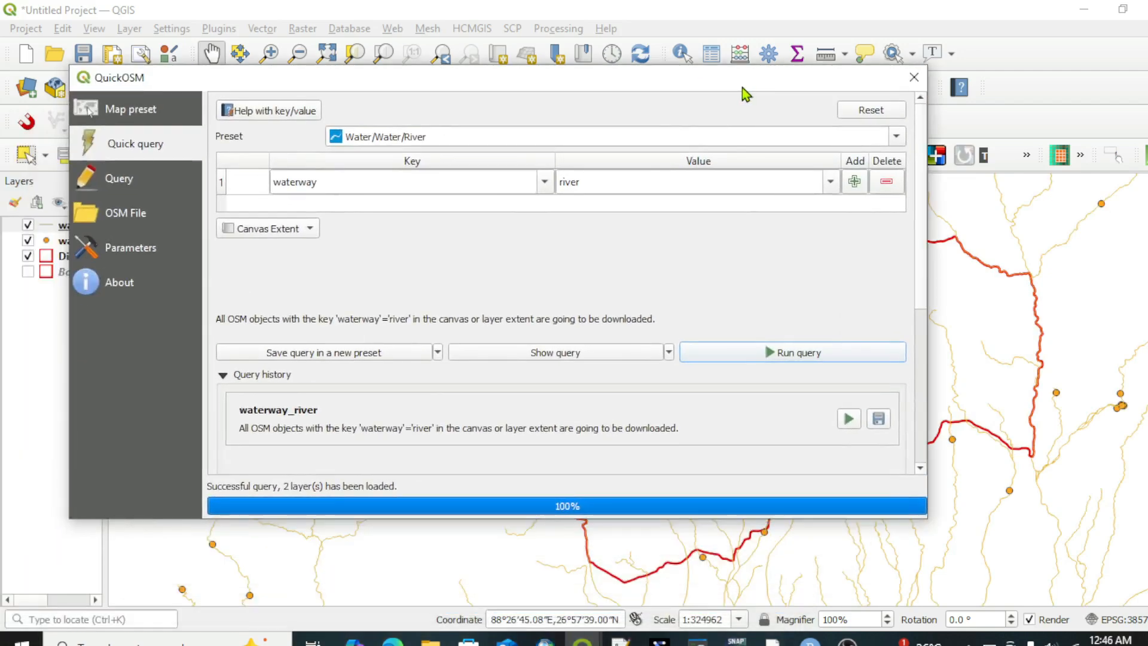
{"action": "left_click", "coordinate": [895, 137]}
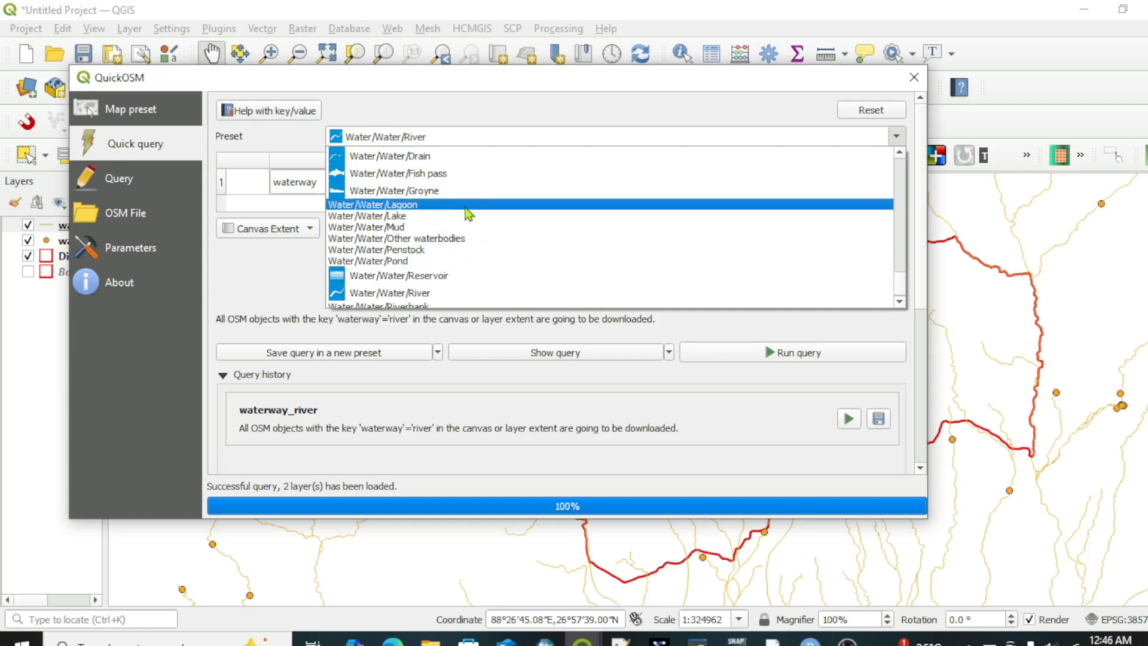
{"action": "left_click", "coordinate": [461, 238]}
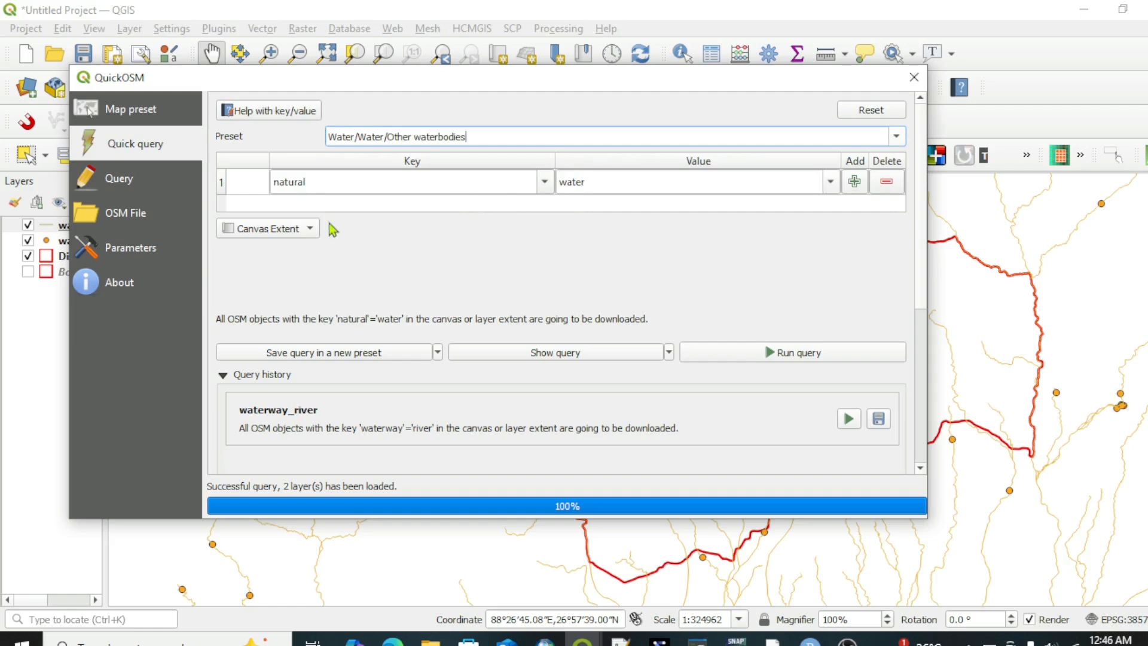
{"action": "left_click", "coordinate": [780, 353]}
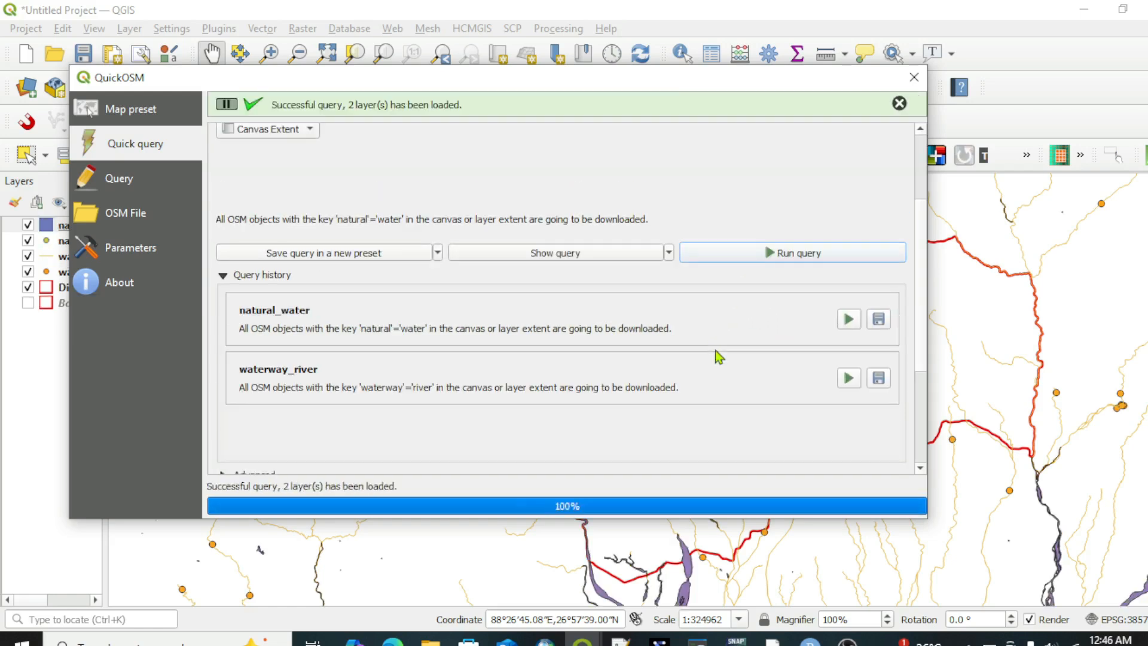
Move the query window aside and examine the downloaded water bodies around the district boundary.
{"action": "left_click_drag", "start_coordinate": [745, 78], "coordinate": [461, 242]}
{"action": "scroll", "coordinate": [862, 305], "scroll_direction": "down", "scroll_amount": 2}
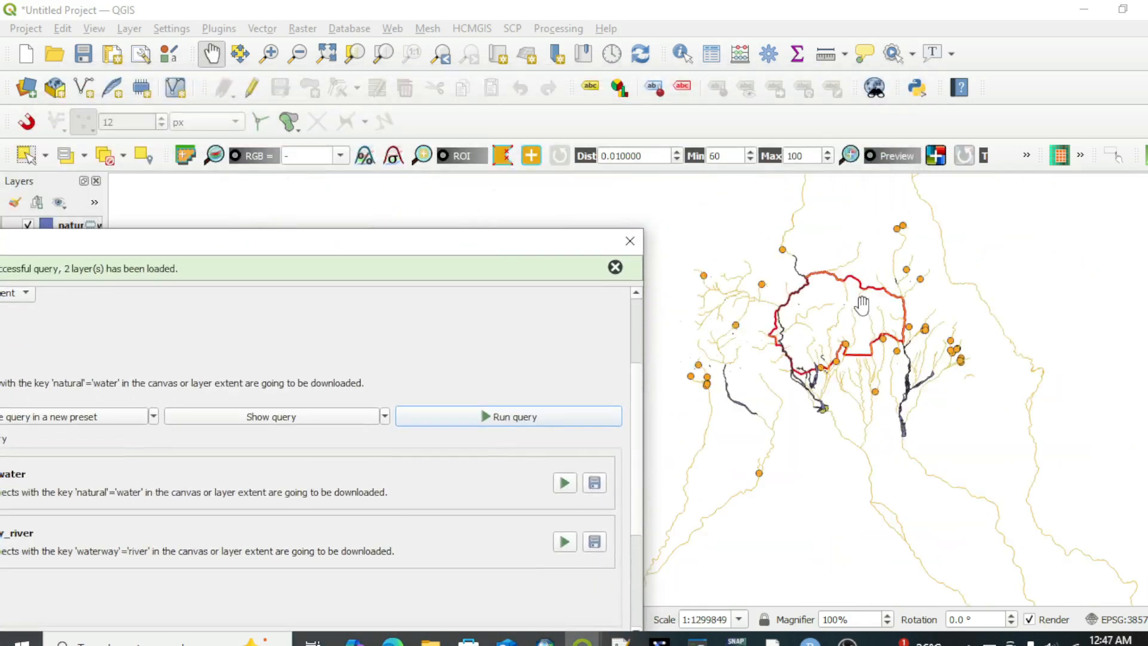
{"action": "scroll", "coordinate": [837, 328], "scroll_direction": "up", "scroll_amount": 2}
{"action": "scroll", "coordinate": [840, 334], "scroll_direction": "down", "scroll_amount": 1}
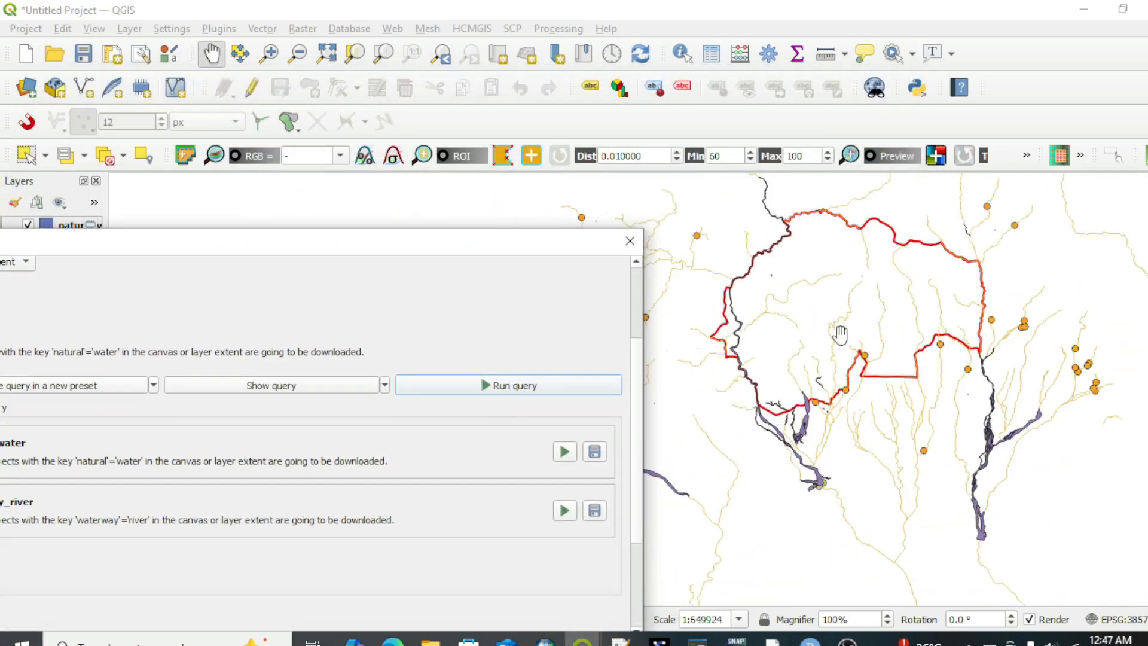
{"action": "scroll", "coordinate": [757, 298], "scroll_direction": "up", "scroll_amount": 2}
{"action": "scroll", "coordinate": [757, 299], "scroll_direction": "down", "scroll_amount": 2}
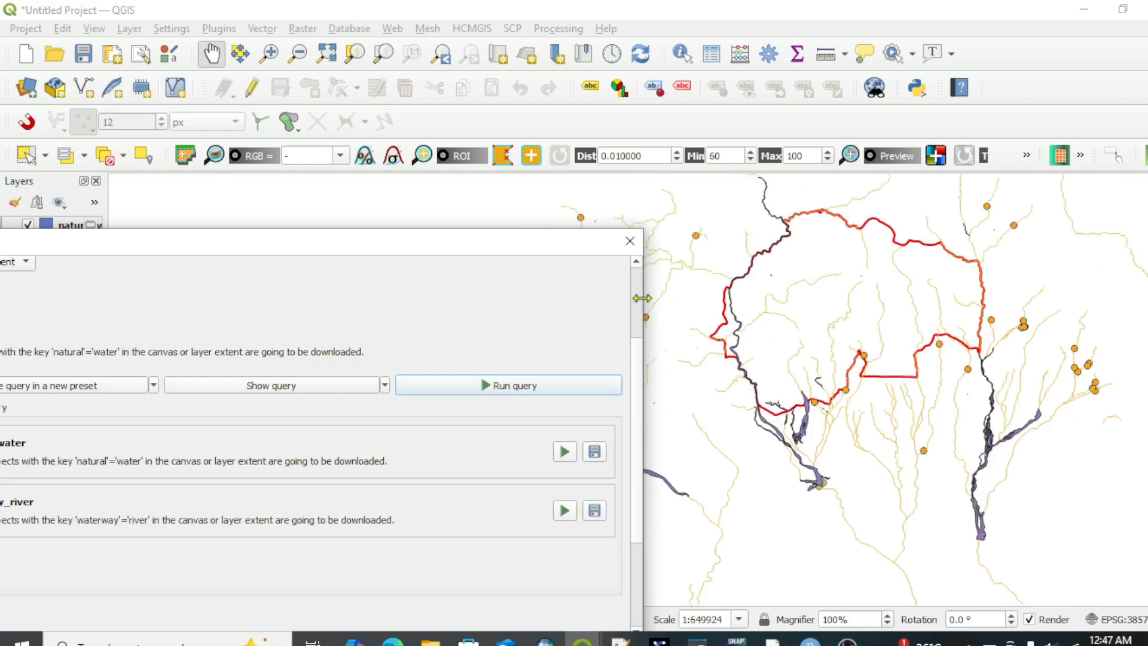
Bring the query window back into view, change the preset to Water/Water/Stream and run the query for the canvas extent.
{"action": "left_click_drag", "start_coordinate": [556, 245], "coordinate": [861, 99]}
{"action": "scroll", "coordinate": [736, 185], "scroll_direction": "up", "scroll_amount": 2}
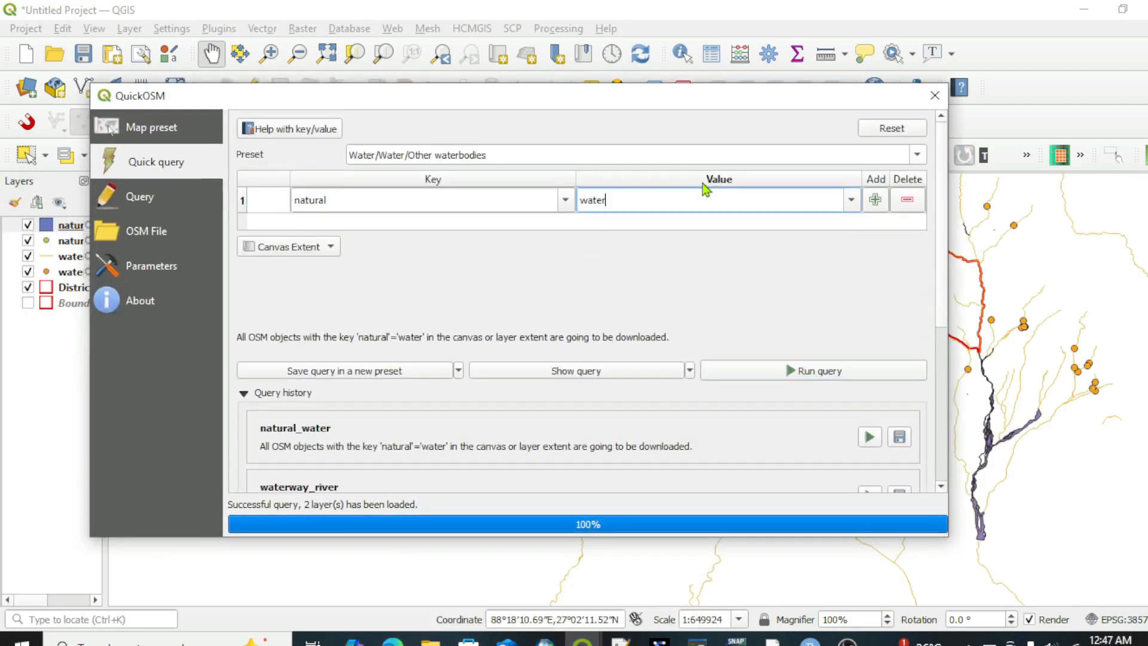
{"action": "left_click_drag", "start_coordinate": [872, 157], "coordinate": [346, 160]}
{"action": "left_click", "coordinate": [917, 155]}
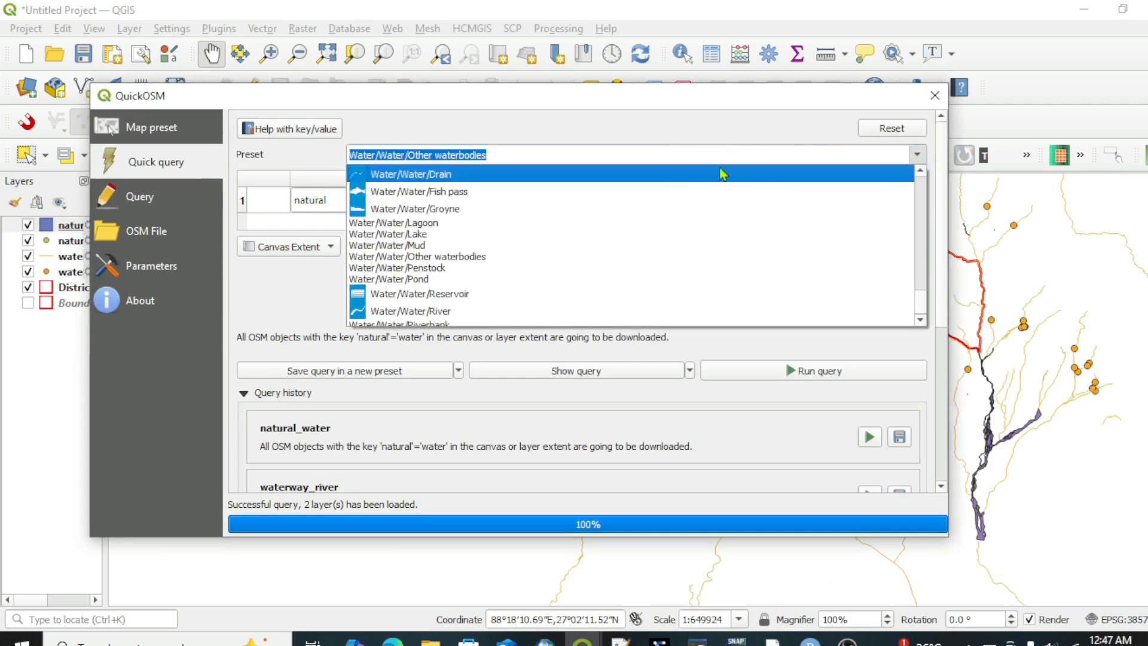
{"action": "scroll", "coordinate": [479, 281], "scroll_direction": "down", "scroll_amount": 1}
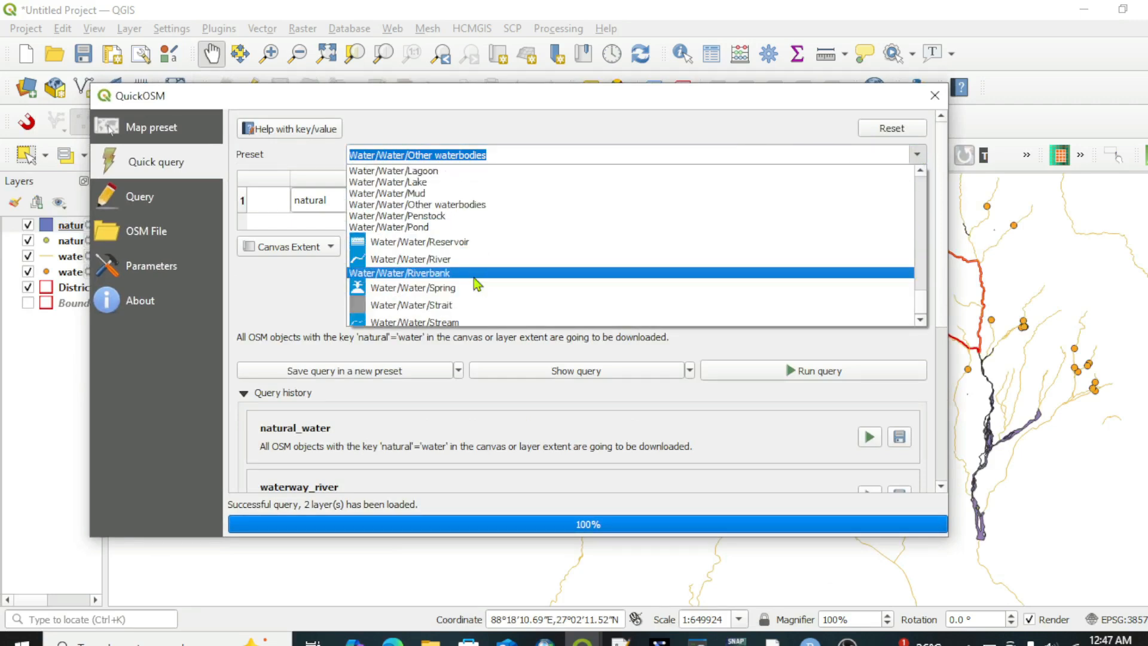
{"action": "scroll", "coordinate": [516, 275], "scroll_direction": "down", "scroll_amount": 1}
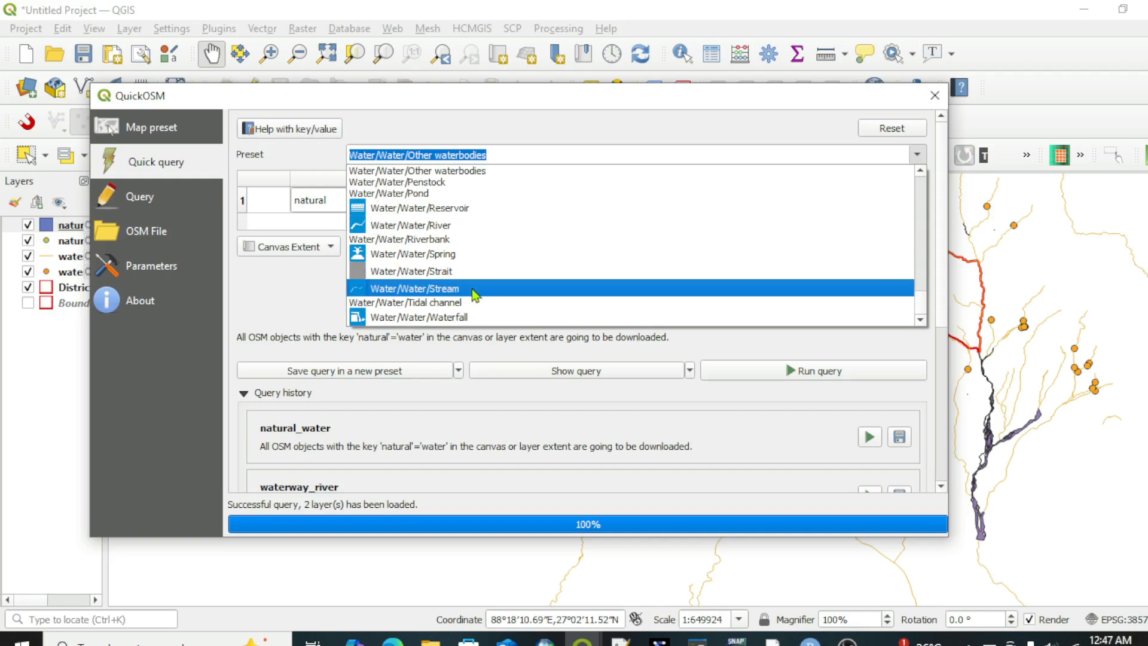
{"action": "scroll", "coordinate": [475, 294], "scroll_direction": "down", "scroll_amount": 1}
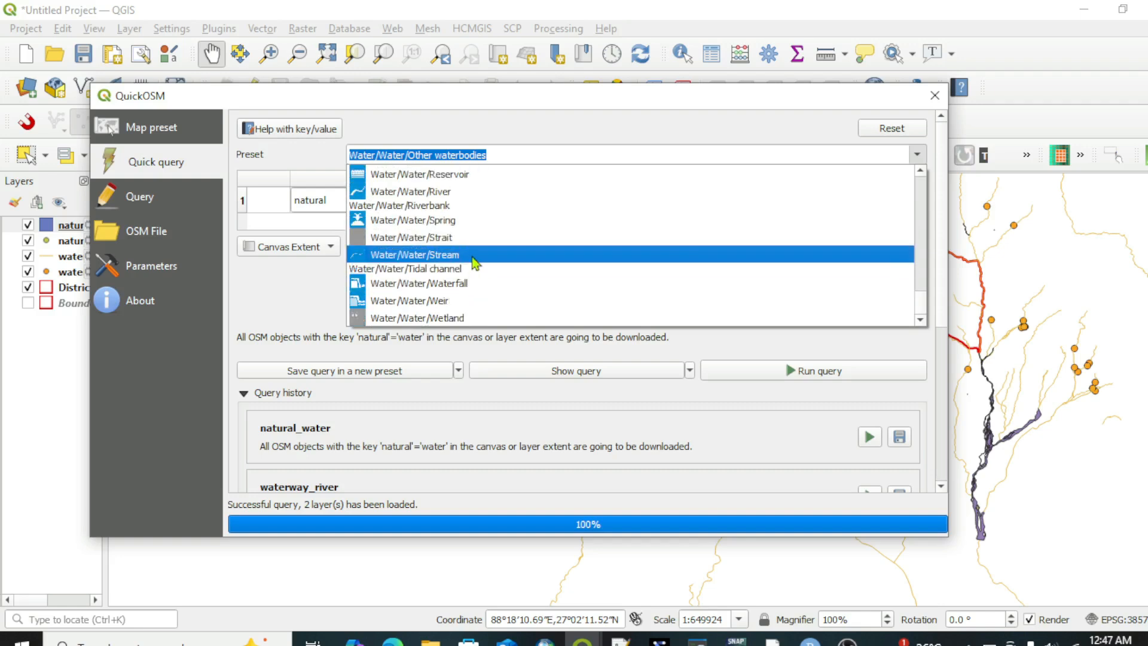
{"action": "left_click", "coordinate": [475, 263]}
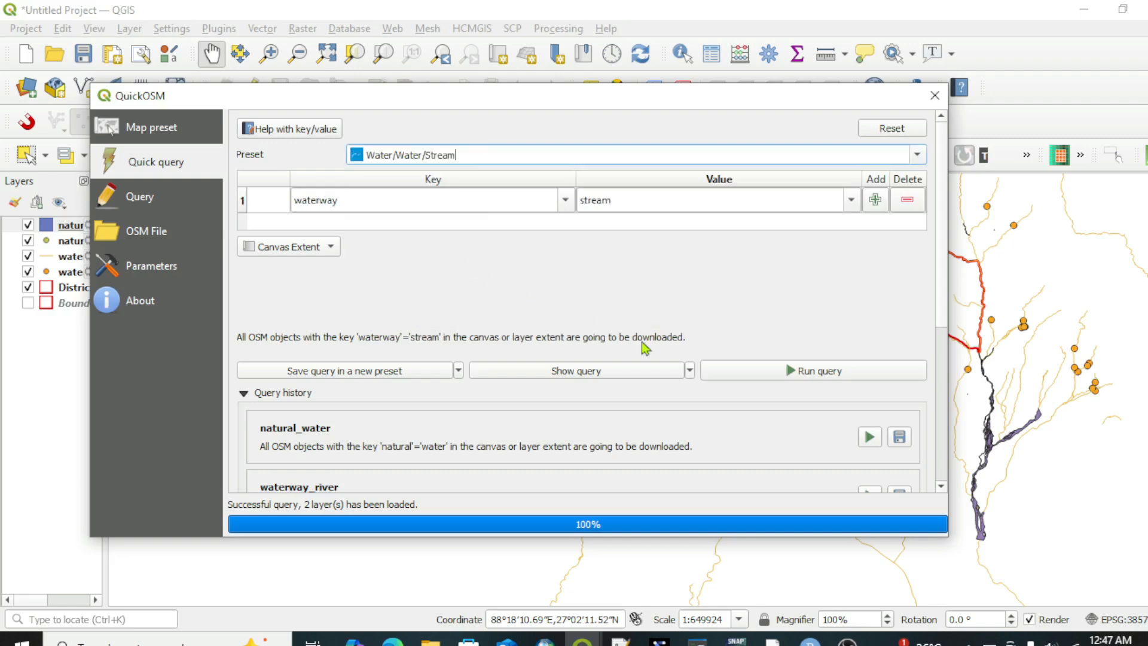
{"action": "left_click", "coordinate": [800, 371]}
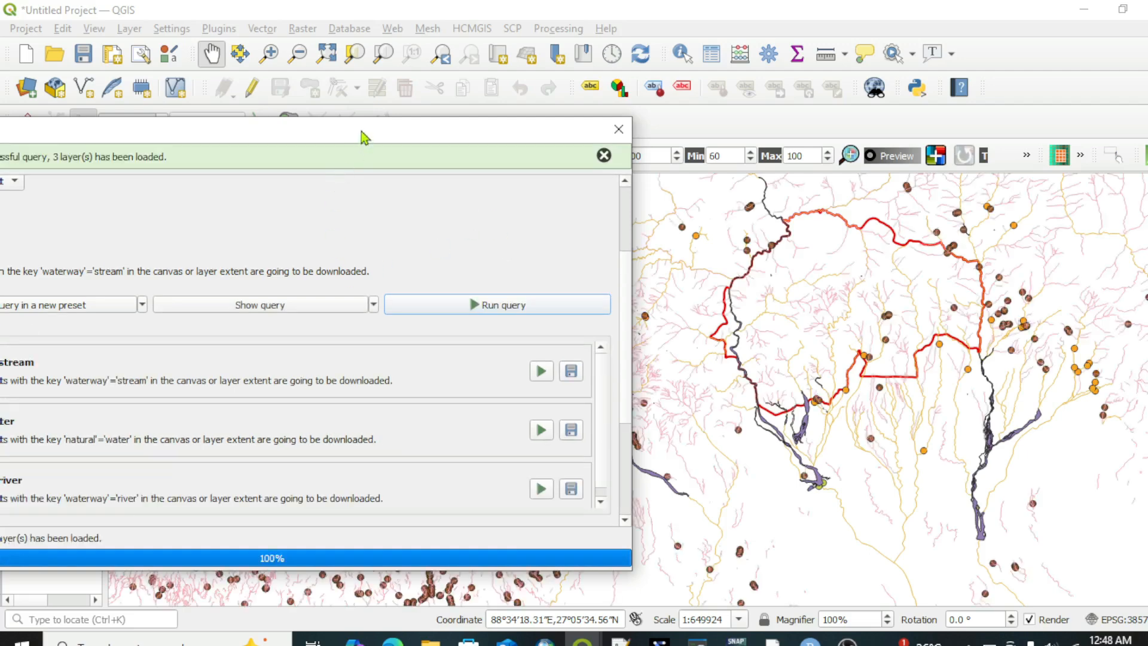
Reposition the query window over the map and look through the other water presets offered for the query.
{"action": "left_click_drag", "start_coordinate": [362, 131], "coordinate": [521, 116]}
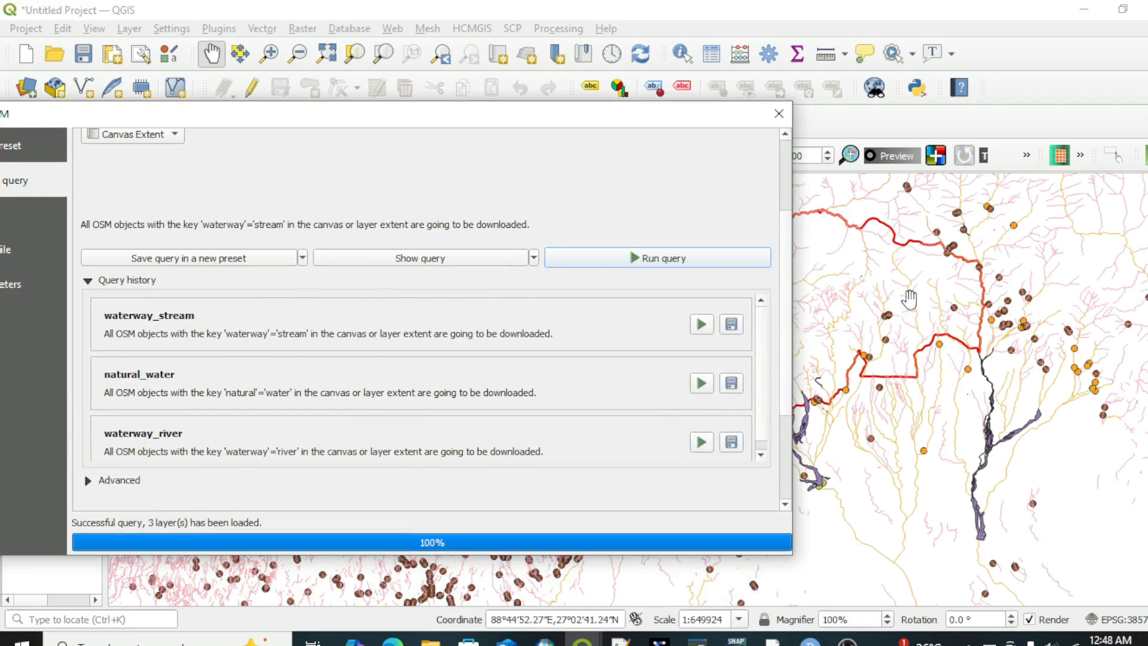
{"action": "scroll", "coordinate": [613, 228], "scroll_direction": "up", "scroll_amount": 3}
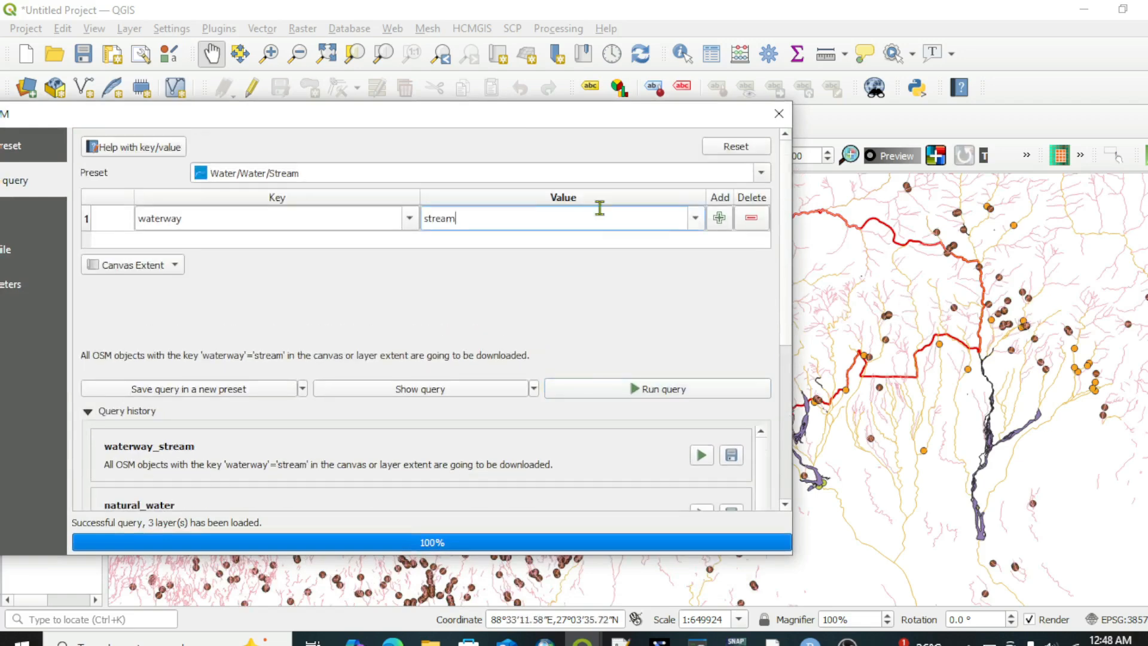
{"action": "left_click", "coordinate": [761, 173]}
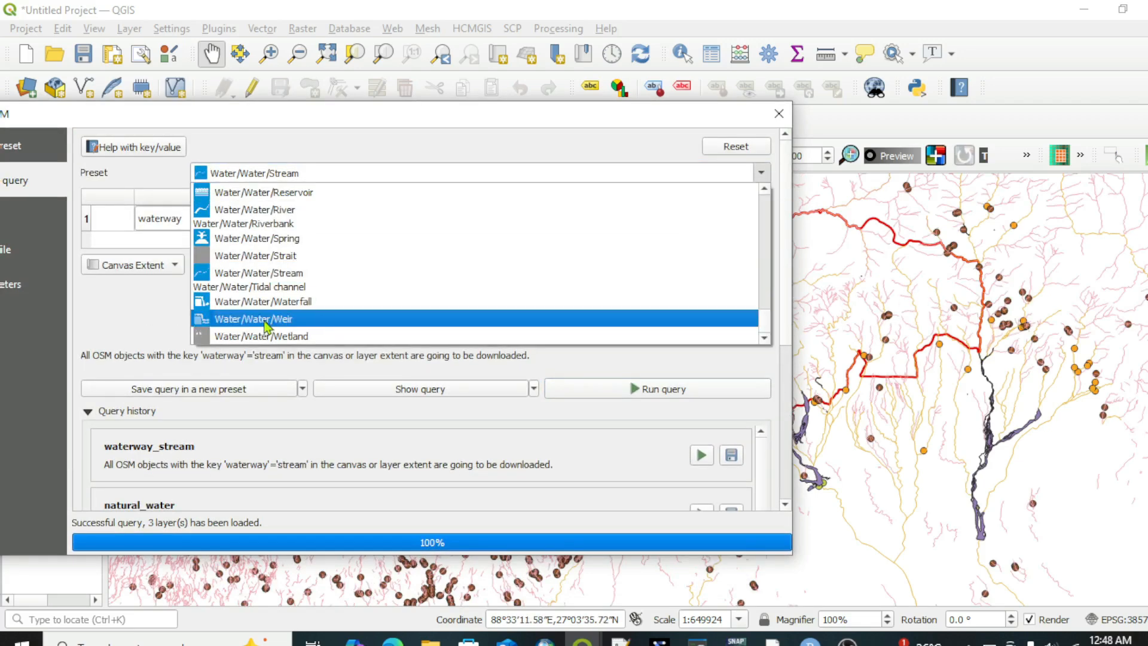
{"action": "scroll", "coordinate": [272, 326], "scroll_direction": "down", "scroll_amount": 1}
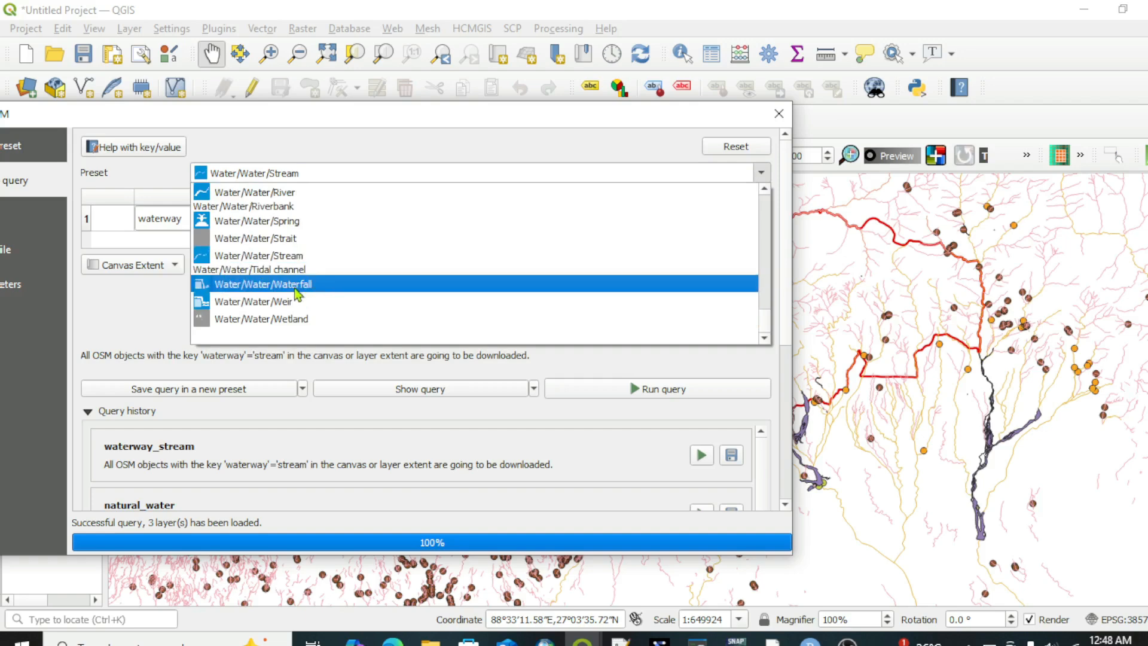
{"action": "scroll", "coordinate": [295, 291], "scroll_direction": "up", "scroll_amount": 2}
{"action": "scroll", "coordinate": [295, 291], "scroll_direction": "up", "scroll_amount": 2}
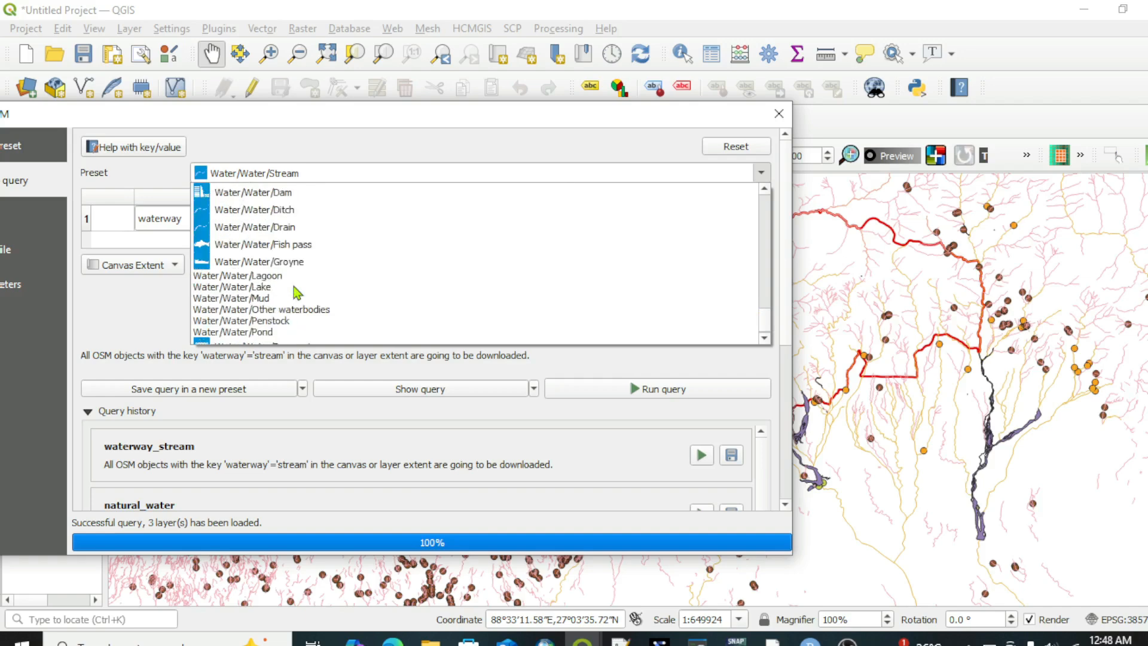
{"action": "left_click", "coordinate": [580, 169]}
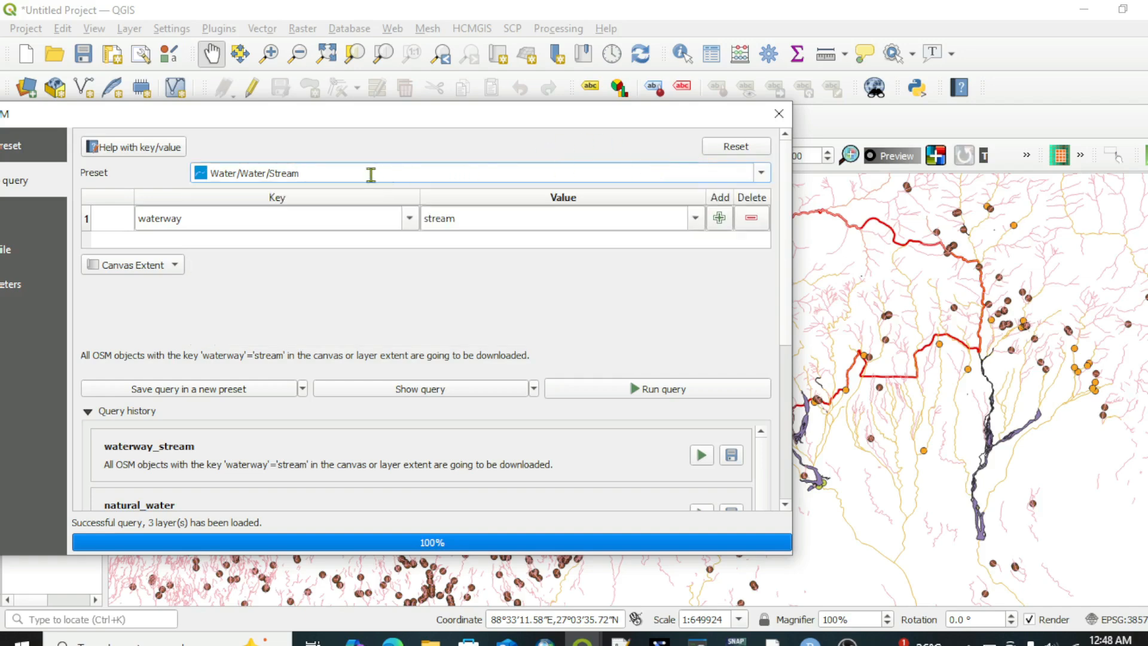
Clear the stream preset and search the query presets for road.
{"action": "key", "text": "BackSpace"}
{"action": "key", "text": "BackSpace"}
{"action": "key", "text": "BackSpace"}
{"action": "key", "text": "BackSpace"}
{"action": "key", "text": "BackSpace"}
{"action": "key", "text": "BackSpace"}
{"action": "key", "text": "BackSpace"}
{"action": "key", "text": "BackSpace"}
{"action": "key", "text": "BackSpace"}
{"action": "key", "text": "BackSpace"}
{"action": "key", "text": "BackSpace"}
{"action": "key", "text": "BackSpace"}
{"action": "key", "text": "BackSpace"}
{"action": "key", "text": "BackSpace"}
{"action": "key", "text": "BackSpace"}
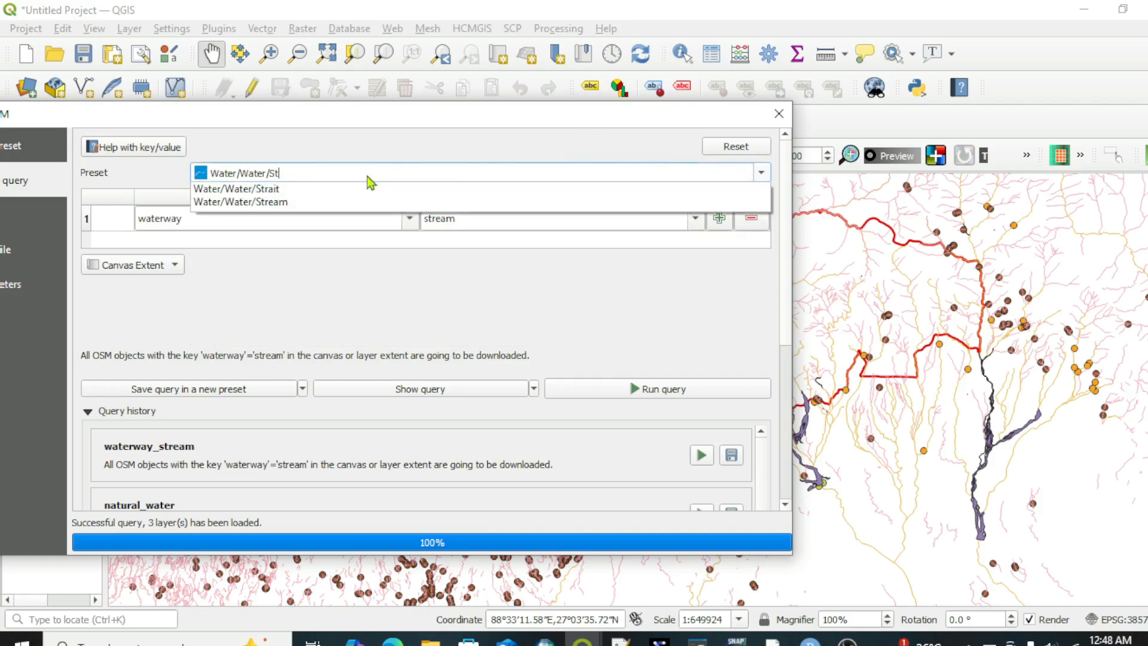
{"action": "key", "text": "BackSpace"}
{"action": "key", "text": "BackSpace"}
{"action": "key", "text": "BackSpace"}
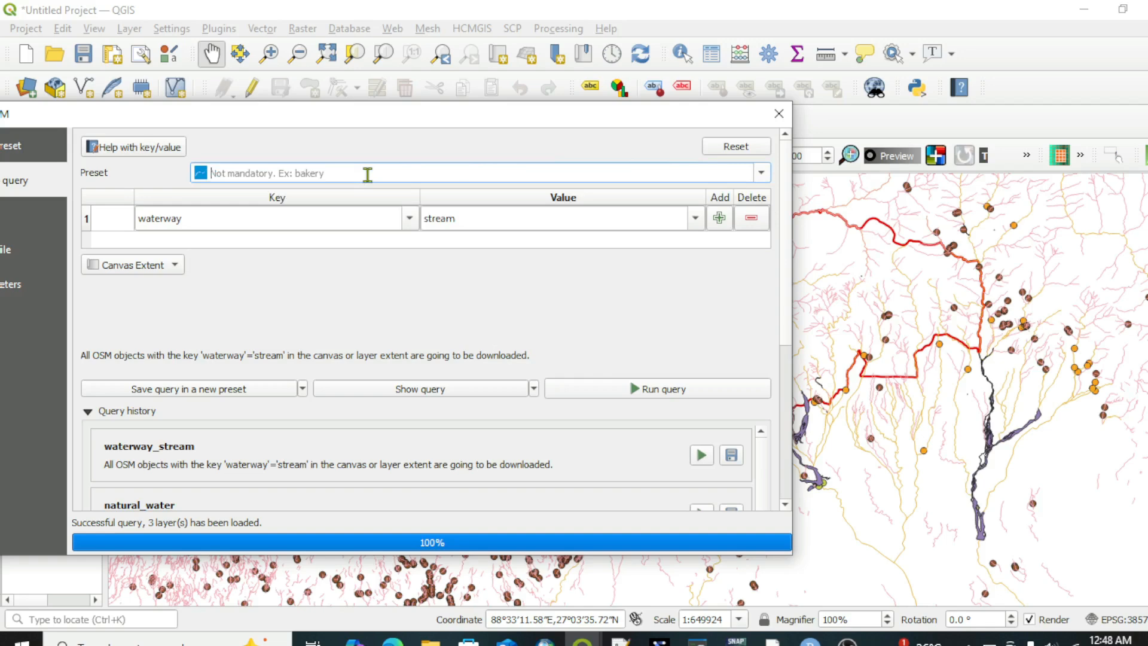
{"action": "type", "text": "road"}
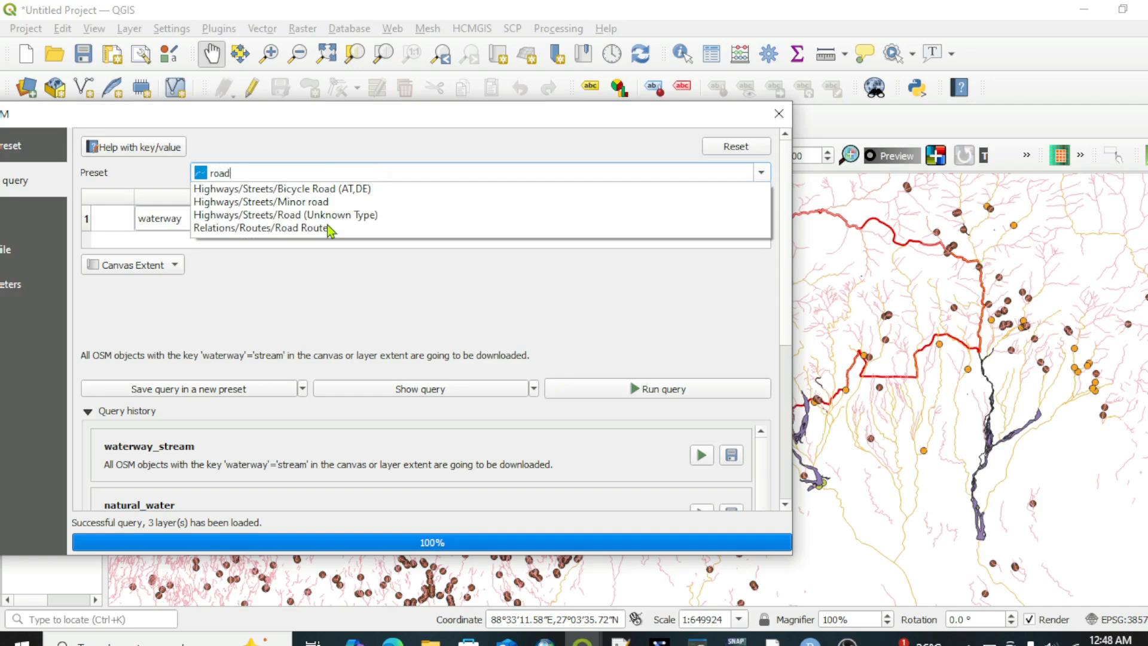
{"action": "left_click", "coordinate": [300, 287]}
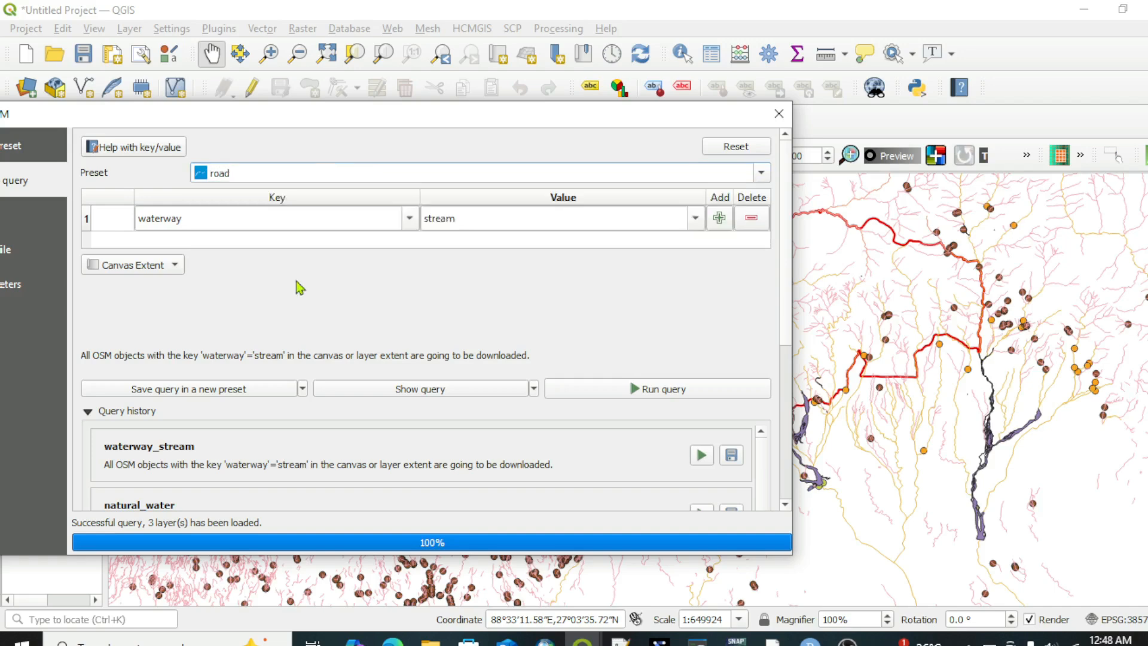
Reset the query form to browse the full preset list, including buildings and crafts, and close the query window.
{"action": "left_click", "coordinate": [761, 172]}
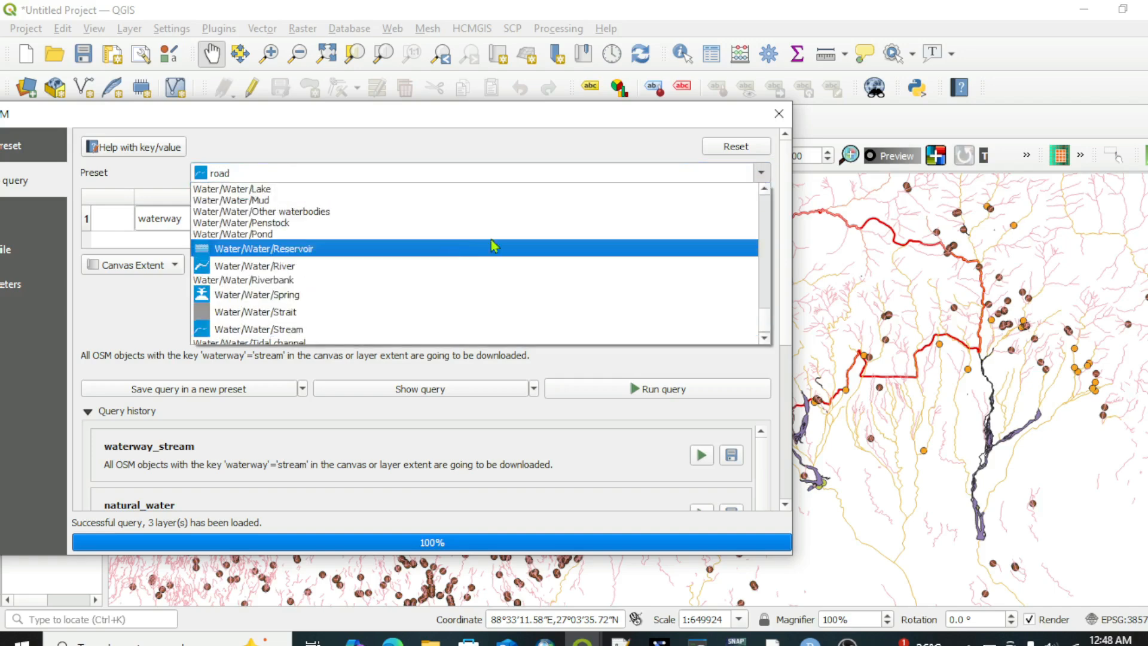
{"action": "left_click", "coordinate": [211, 176]}
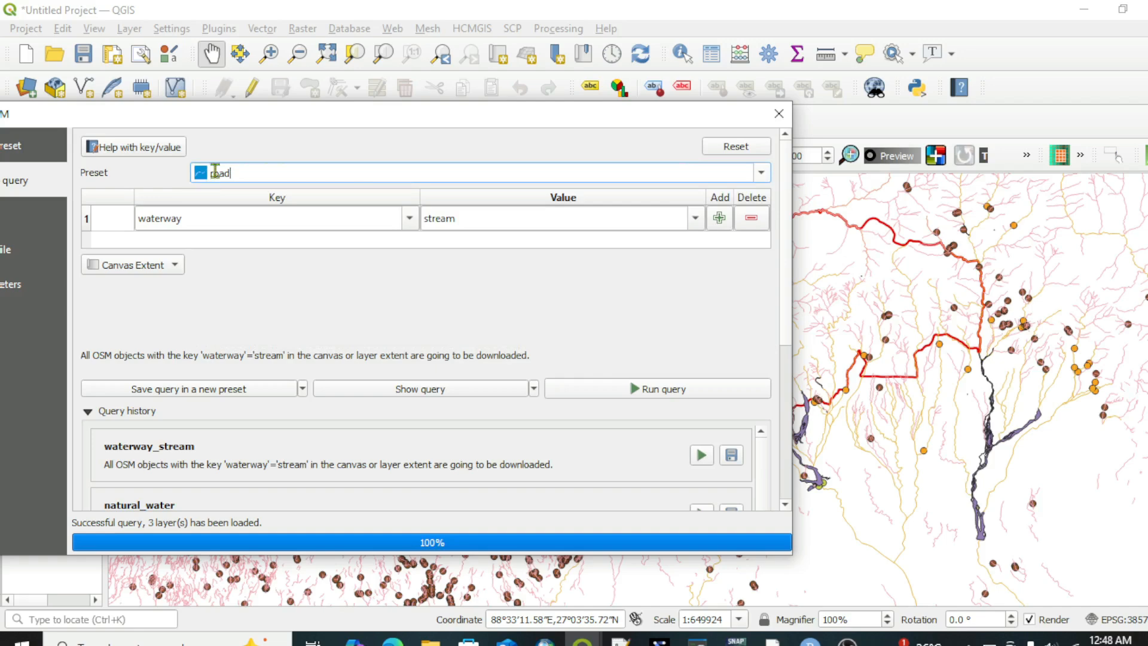
{"action": "left_click", "coordinate": [763, 144]}
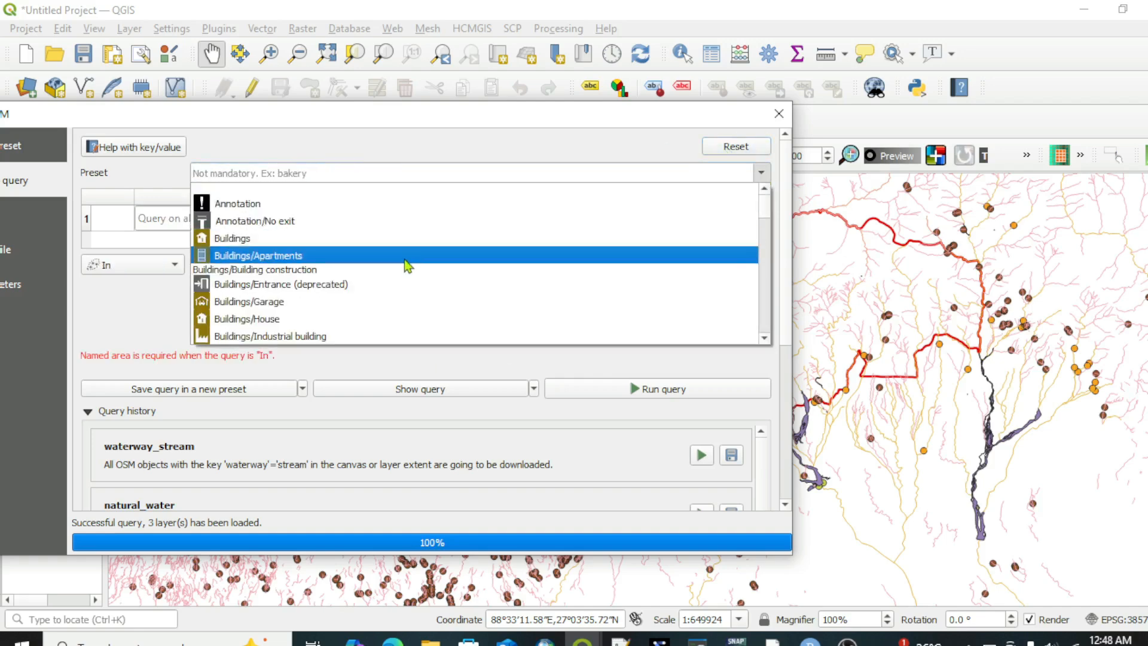
{"action": "scroll", "coordinate": [407, 265], "scroll_direction": "down", "scroll_amount": 2}
{"action": "scroll", "coordinate": [294, 280], "scroll_direction": "down", "scroll_amount": 1}
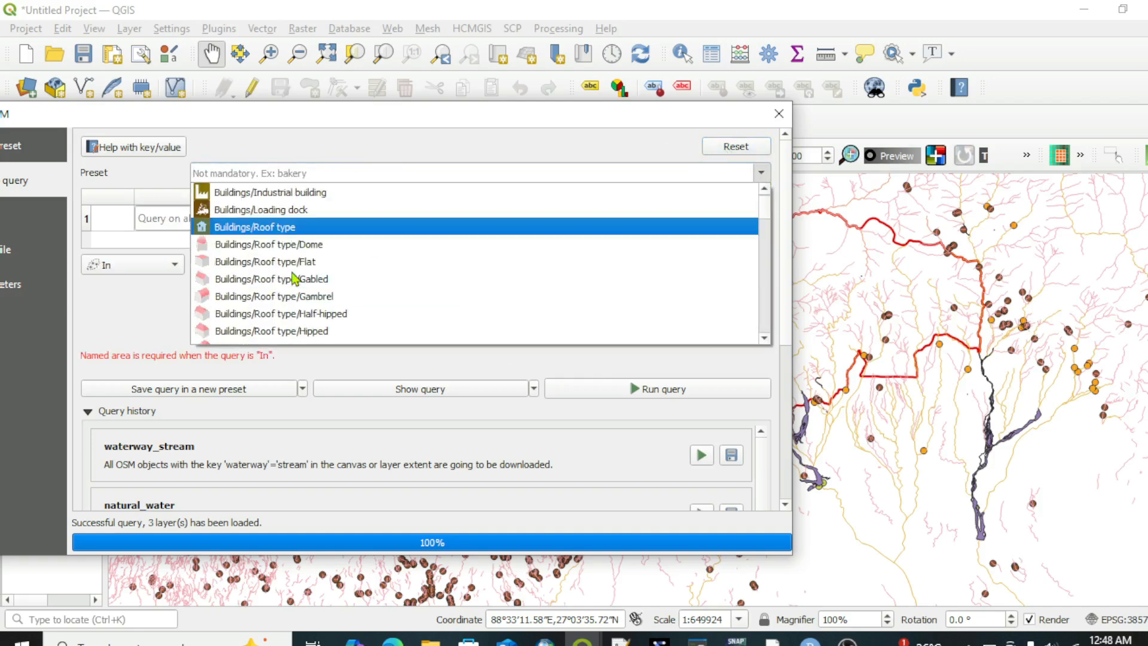
{"action": "scroll", "coordinate": [293, 278], "scroll_direction": "down", "scroll_amount": 10}
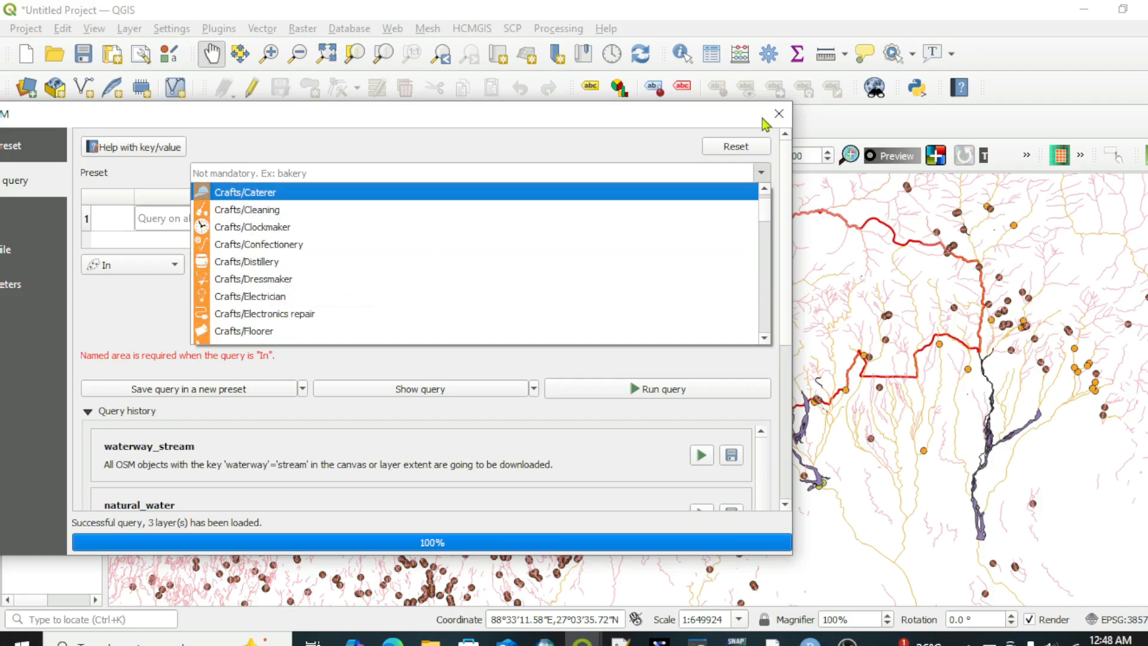
{"action": "left_click", "coordinate": [780, 114]}
{"action": "left_click", "coordinate": [780, 114]}
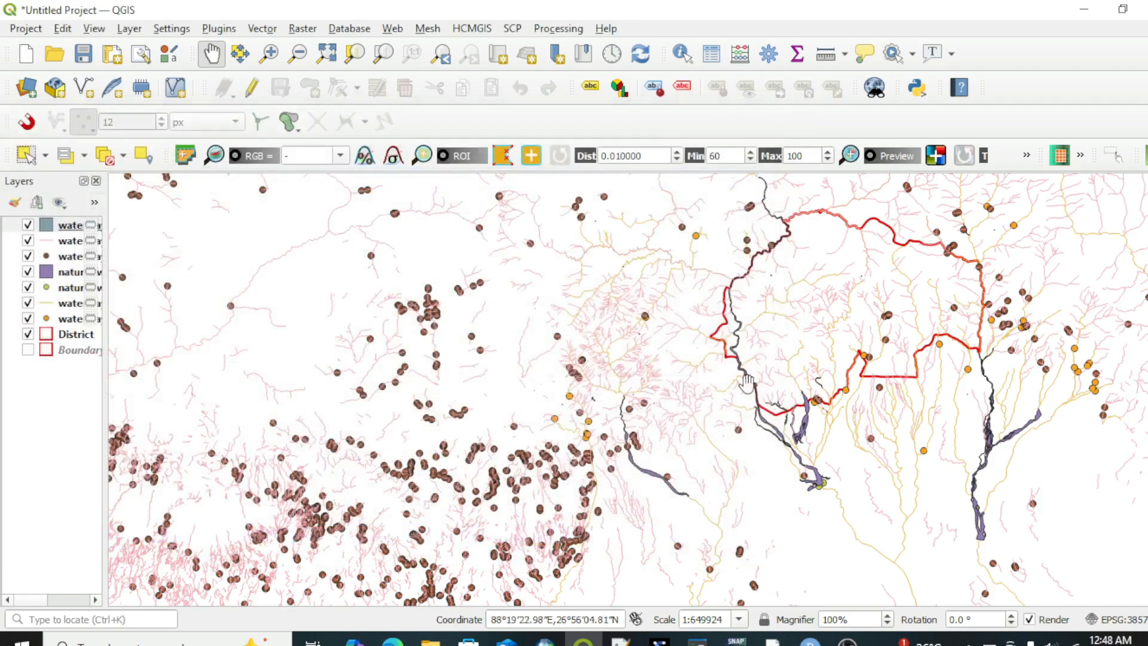
Examine the downloaded streams, rivers and water bodies in and around the district boundary at different map scales.
{"action": "left_click_drag", "start_coordinate": [853, 348], "coordinate": [770, 347]}
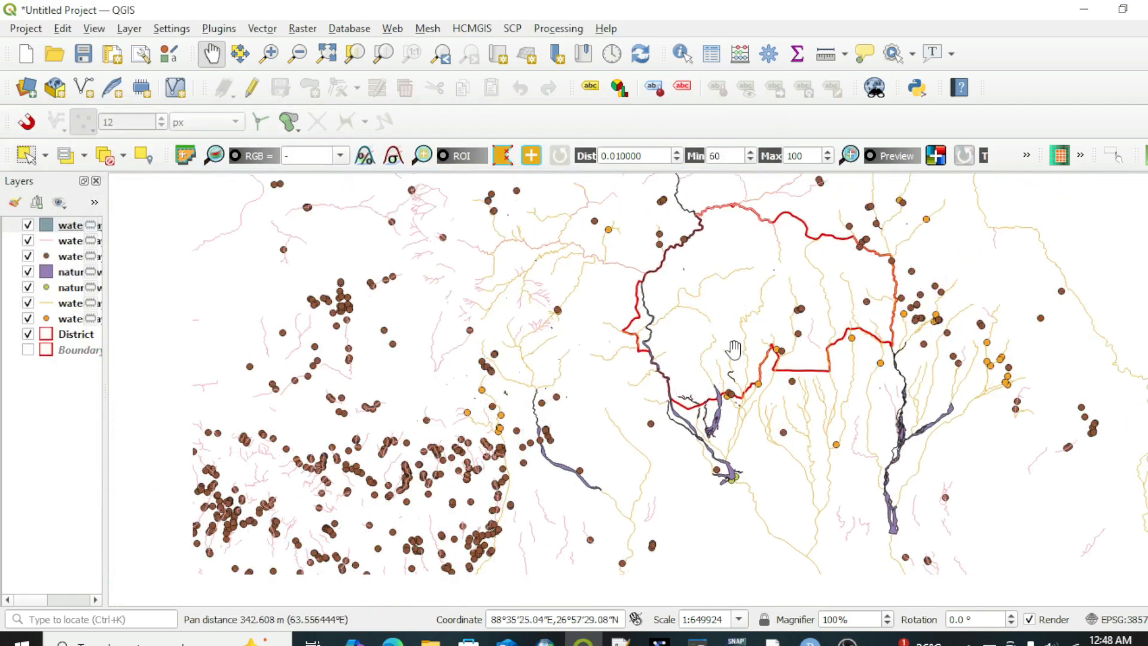
{"action": "scroll", "coordinate": [725, 369], "scroll_direction": "down", "scroll_amount": 1}
{"action": "scroll", "coordinate": [726, 369], "scroll_direction": "down", "scroll_amount": 1}
{"action": "scroll", "coordinate": [761, 391], "scroll_direction": "up", "scroll_amount": 1}
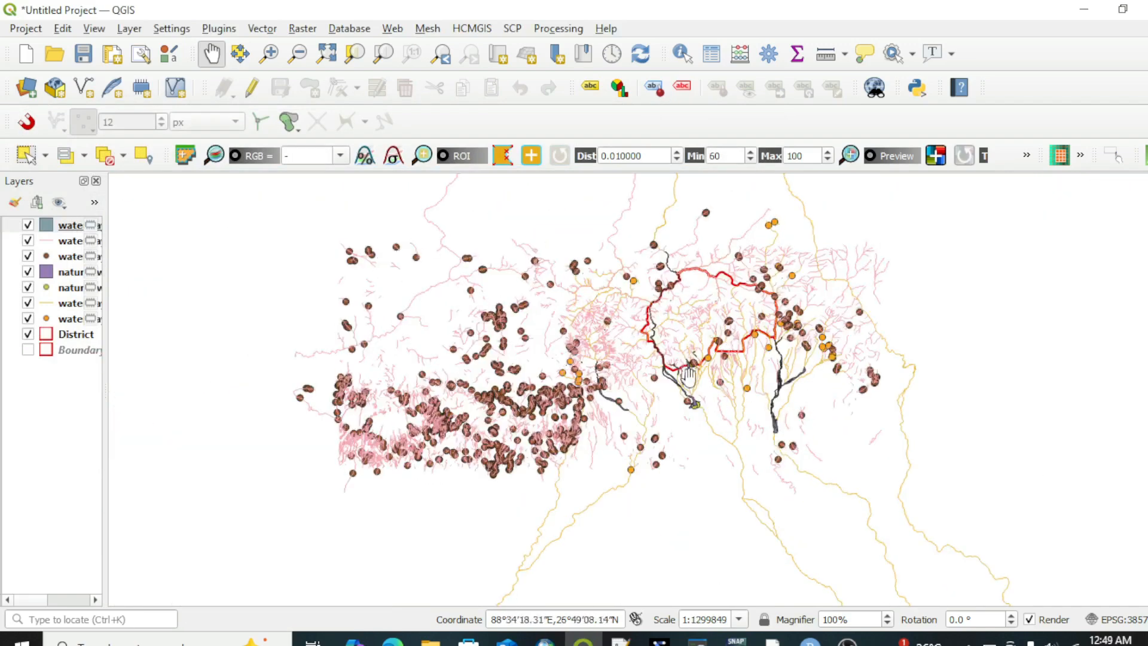
{"action": "scroll", "coordinate": [705, 358], "scroll_direction": "up", "scroll_amount": 2}
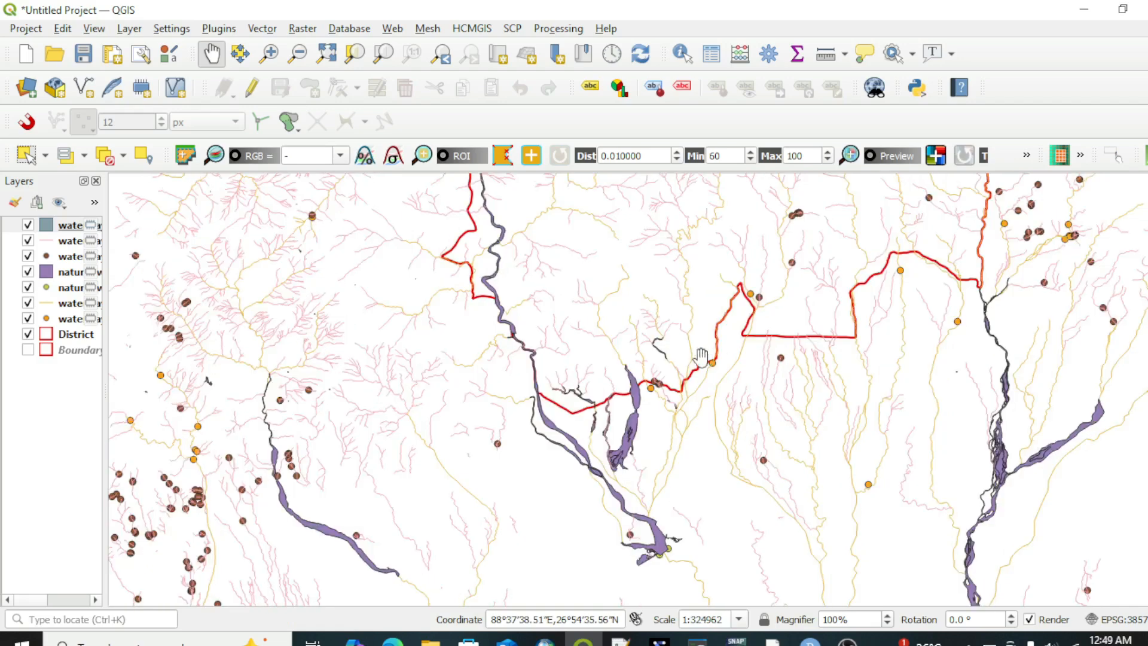
{"action": "scroll", "coordinate": [687, 367], "scroll_direction": "down", "scroll_amount": 2}
{"action": "scroll", "coordinate": [699, 330], "scroll_direction": "up", "scroll_amount": 2}
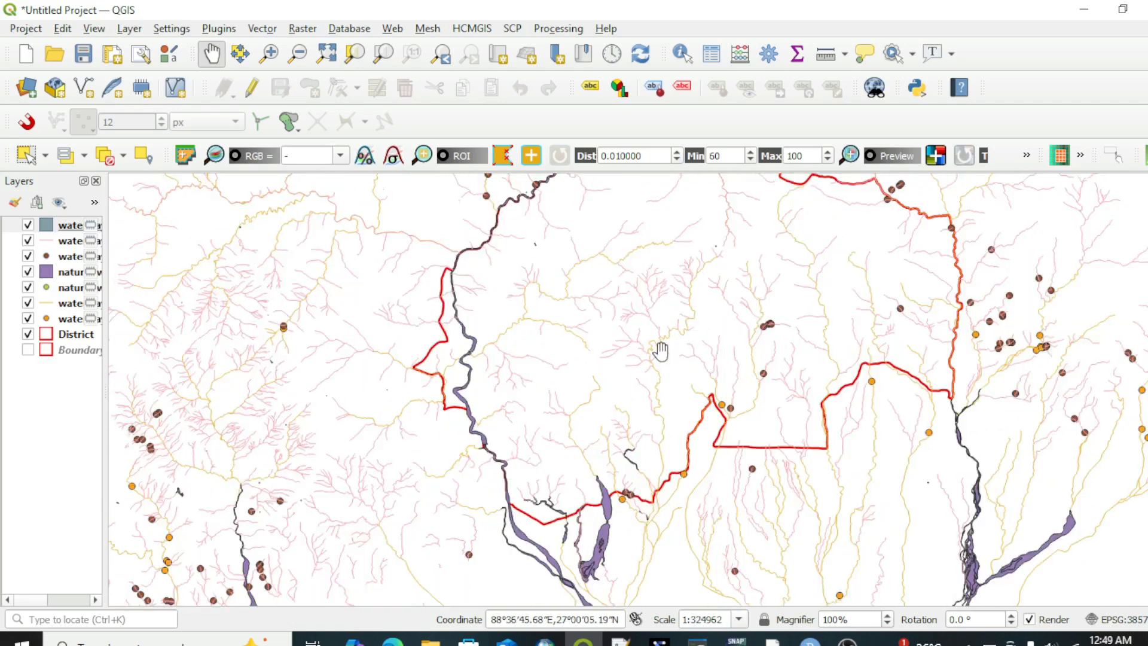
{"action": "scroll", "coordinate": [661, 351], "scroll_direction": "up", "scroll_amount": 1}
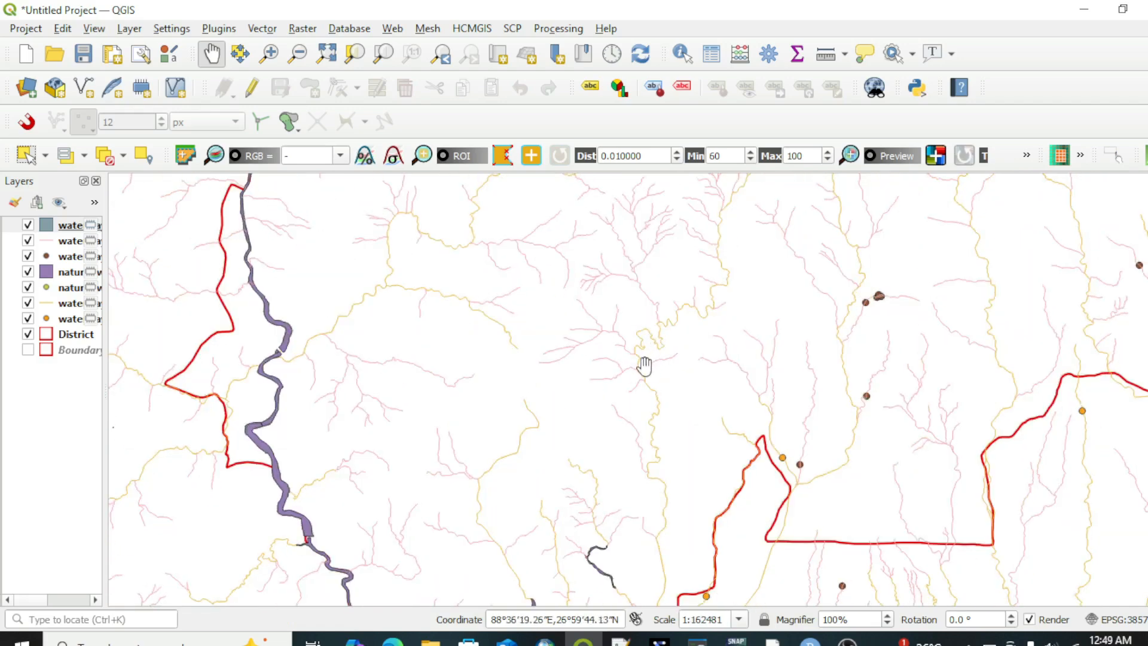
{"action": "scroll", "coordinate": [644, 366], "scroll_direction": "down", "scroll_amount": 1}
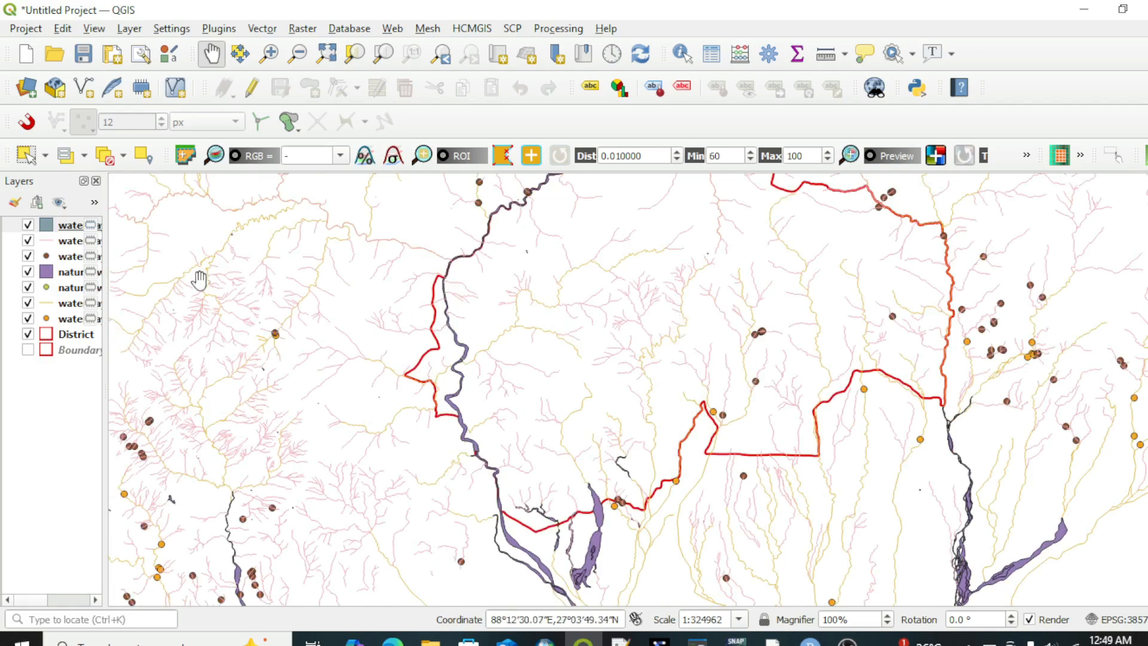
Start exporting the natural water point layer as an ESRI Shapefile and choose Local Disk (G:) as the save location.
{"action": "right_click", "coordinate": [69, 289]}
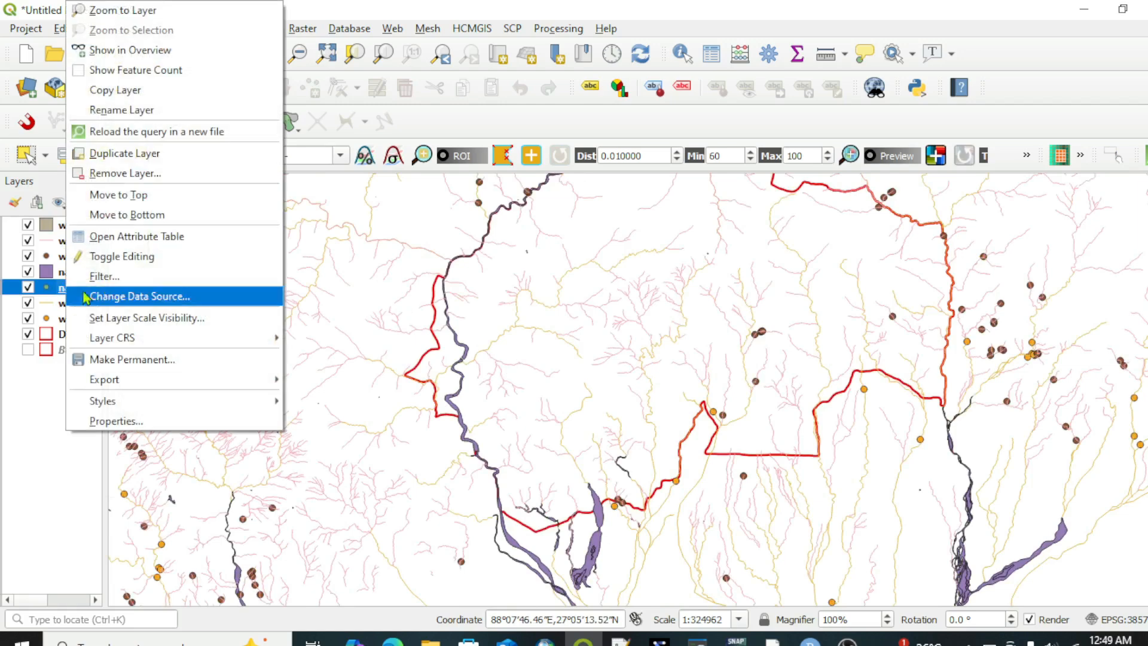
{"action": "mouse_move", "coordinate": [251, 379]}
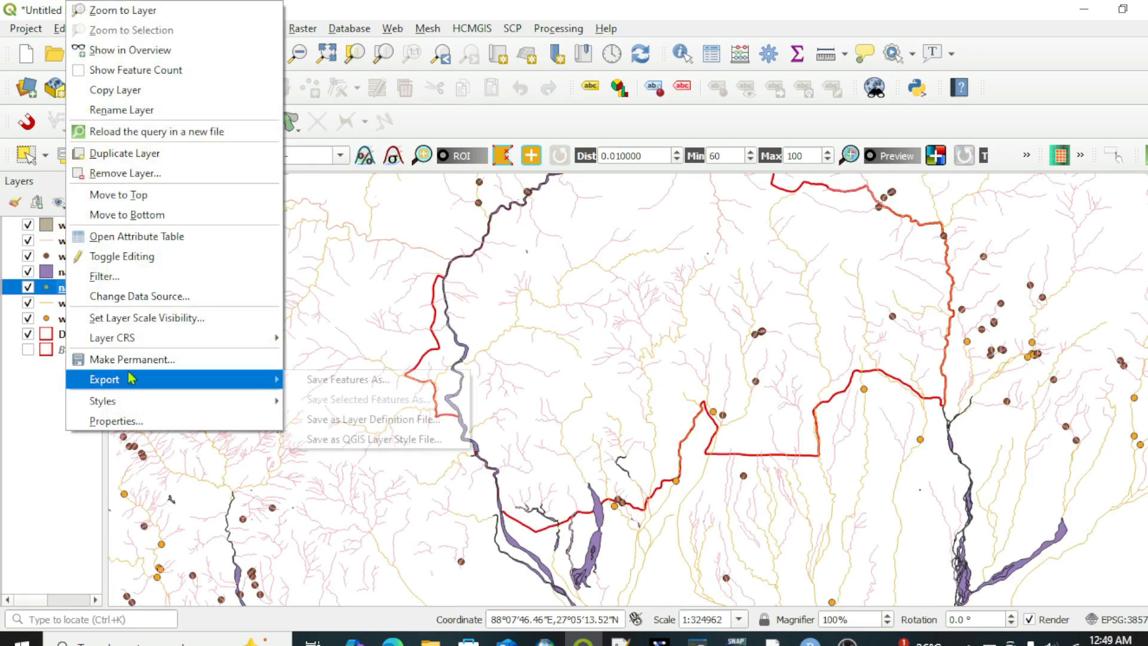
{"action": "left_click", "coordinate": [344, 380]}
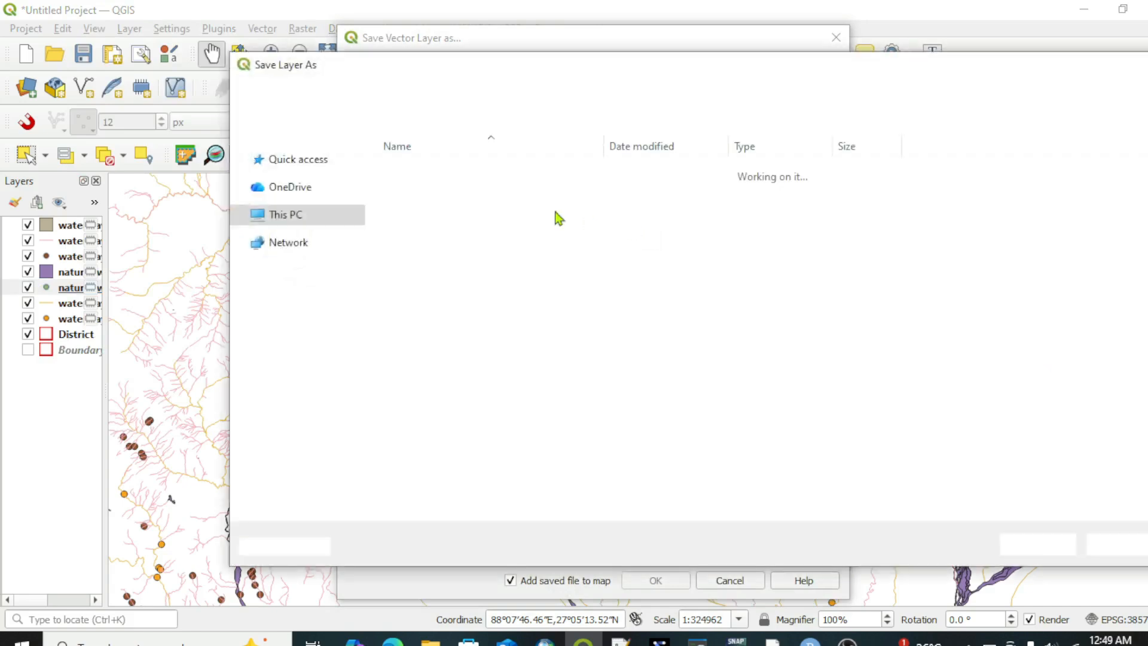
{"action": "left_click", "coordinate": [311, 430]}
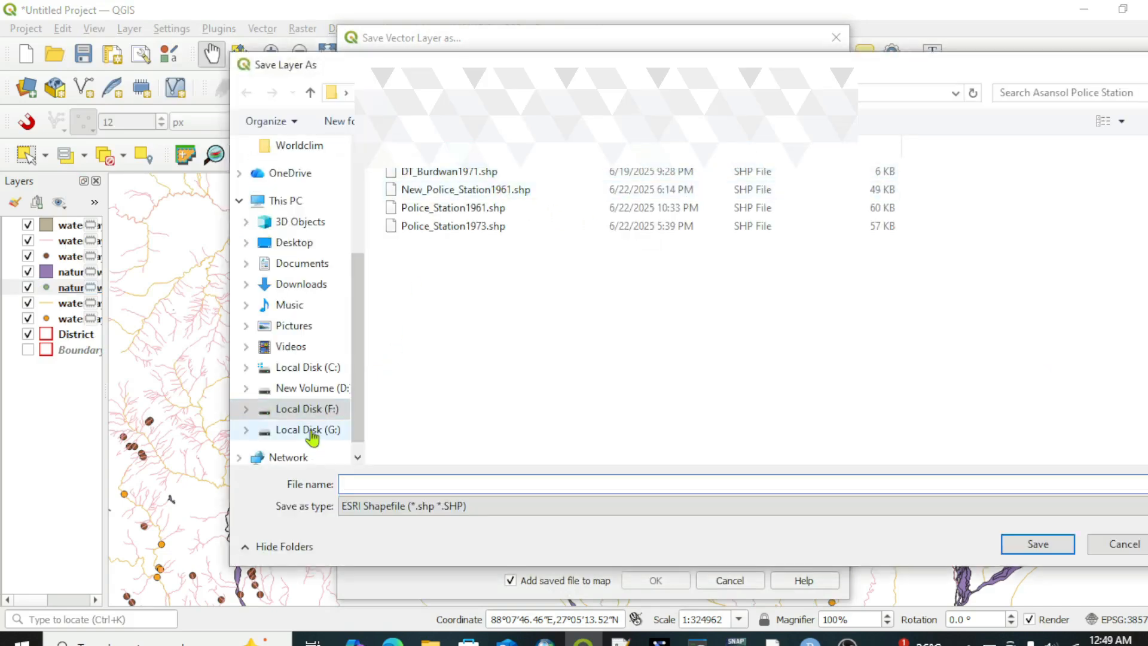